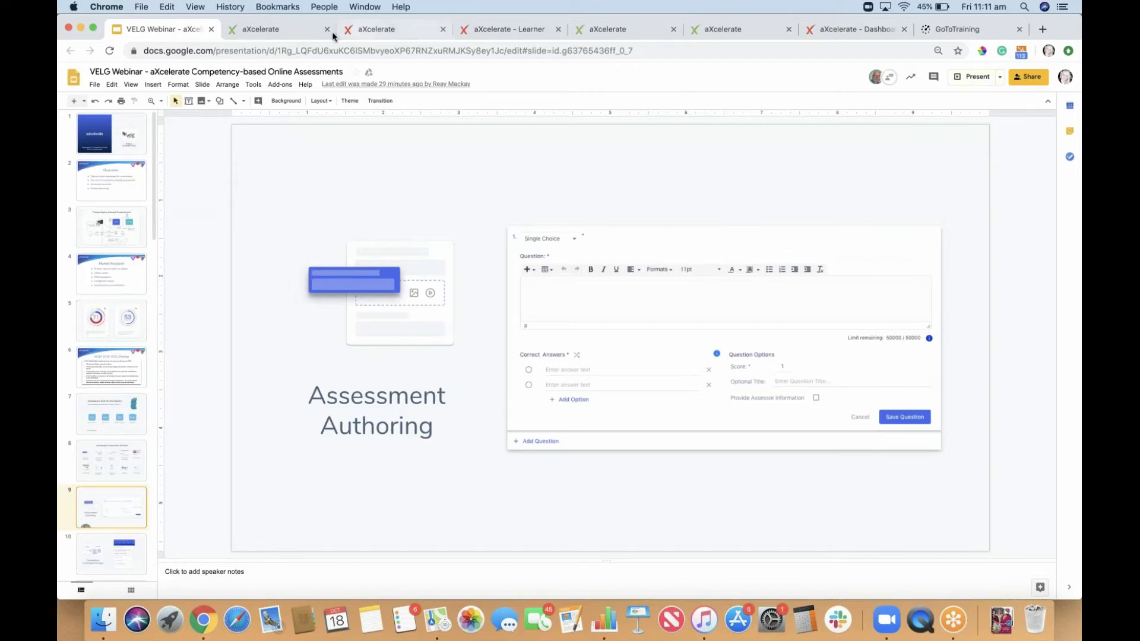
- Switch to aXcelerate, open the Introduction to Pasta assessment for editing and look over its question list
click(288, 33)
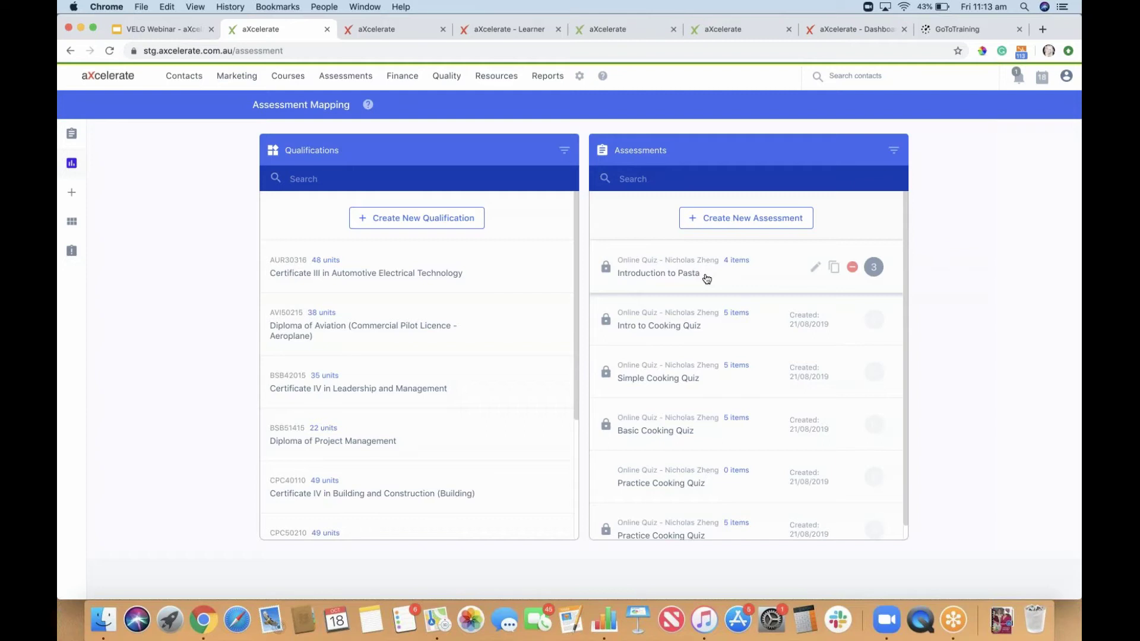
click(816, 270)
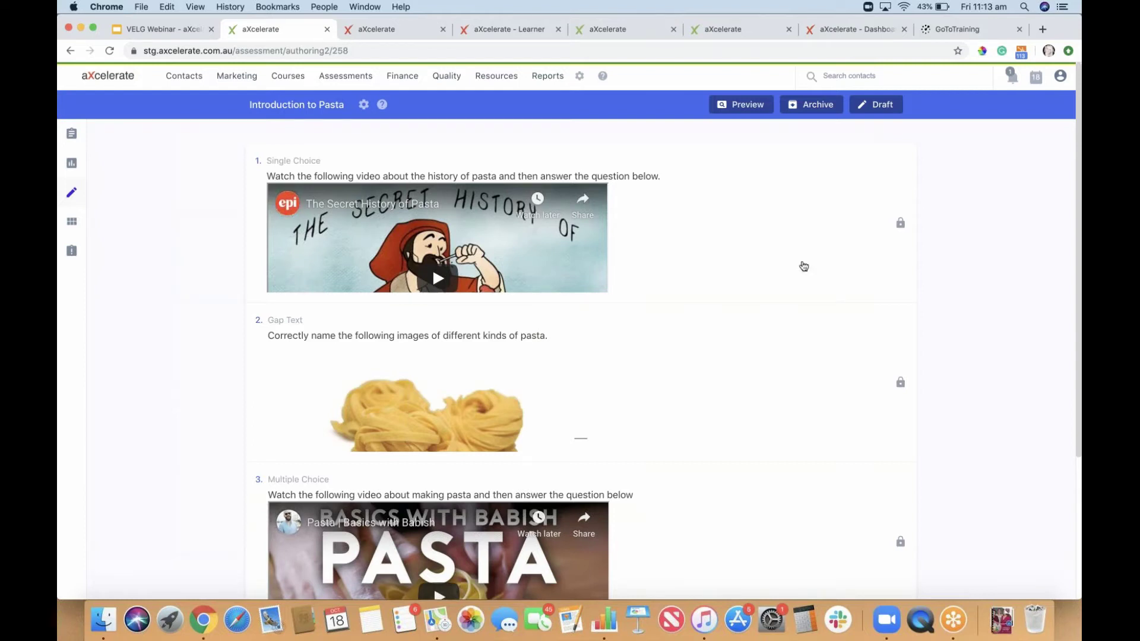
scroll(697, 381, down, 3)
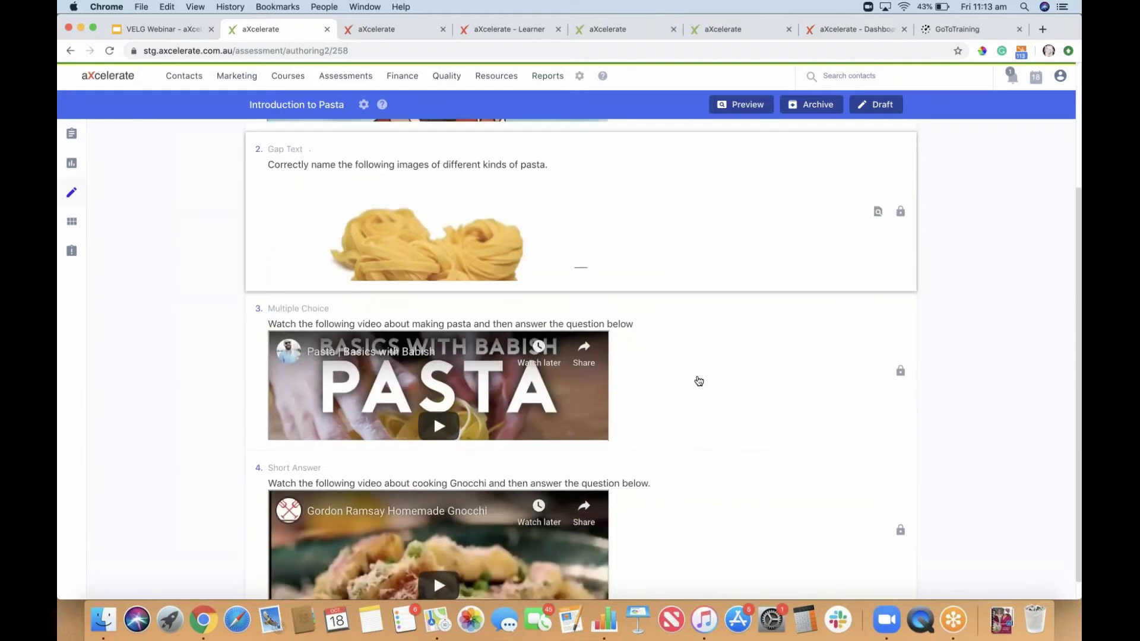
scroll(698, 381, up, 3)
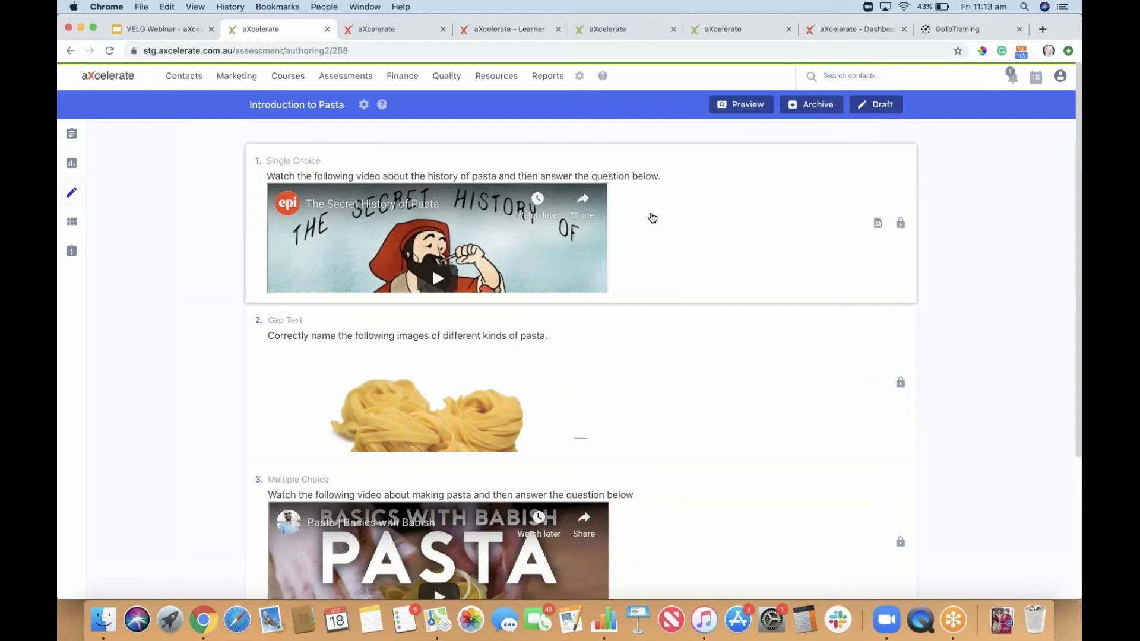
- Expand the single choice question about the history of pasta and review its video, answer options and question options
click(651, 218)
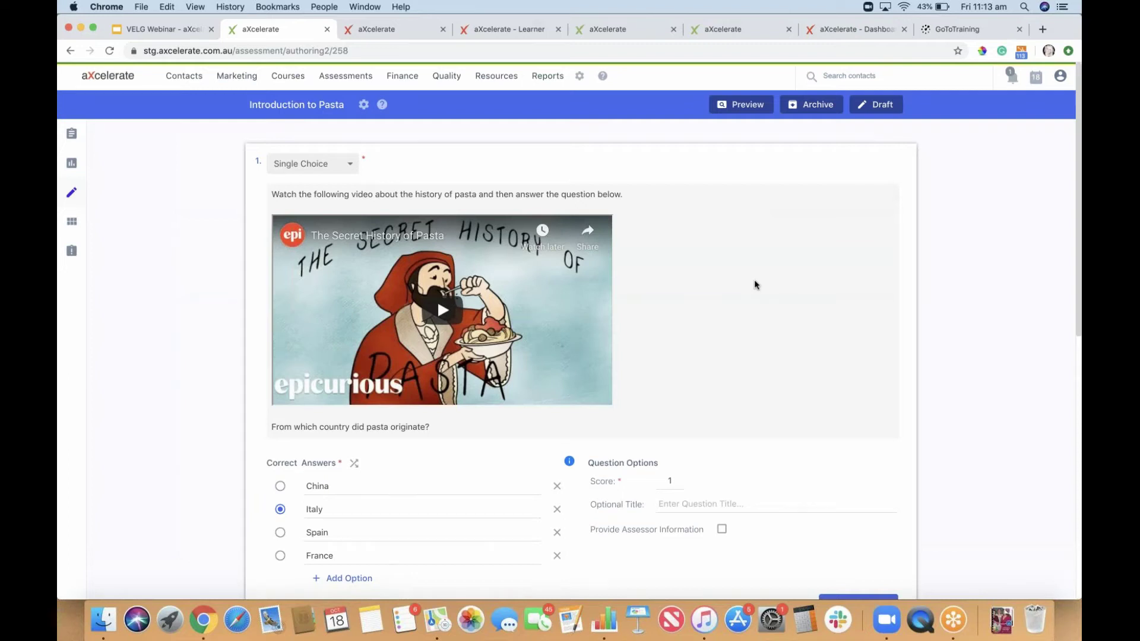
scroll(755, 285, down, 1)
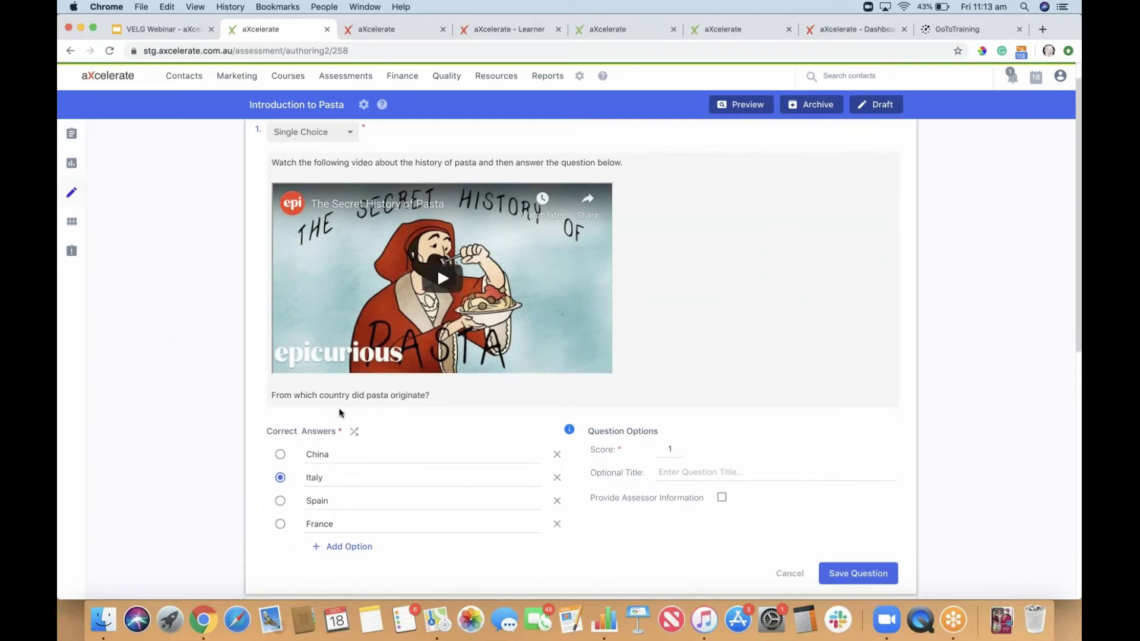
click(324, 478)
scroll(742, 486, down, 5)
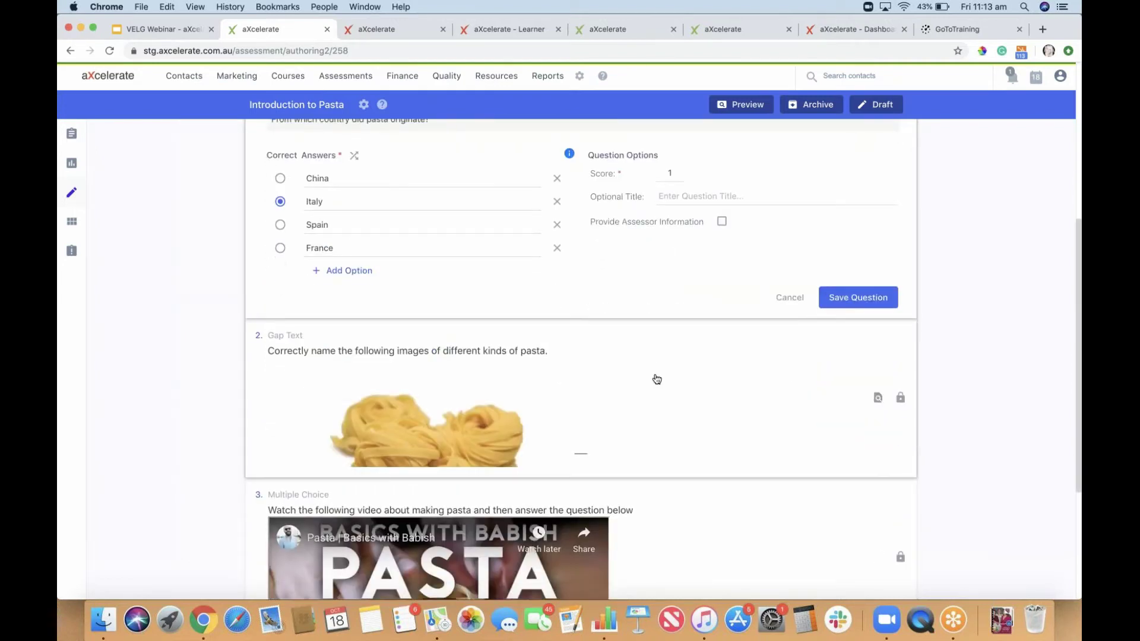
- Expand the gap text question about naming kinds of pasta and review its images, answers and options
click(656, 379)
scroll(649, 366, up, 12)
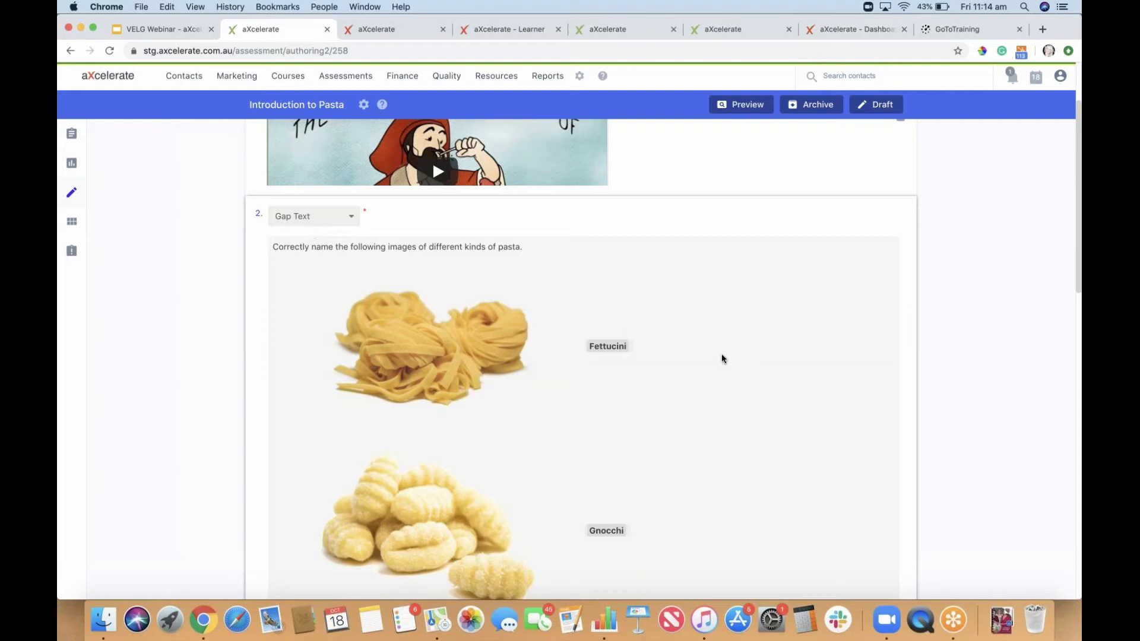
scroll(722, 359, down, 15)
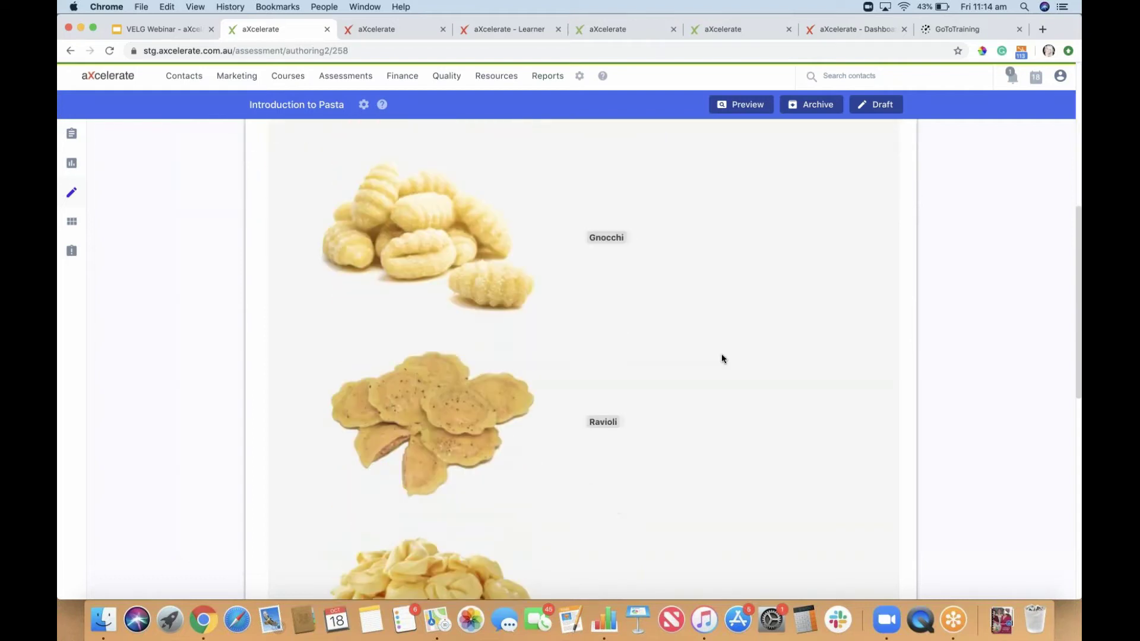
scroll(721, 359, down, 1)
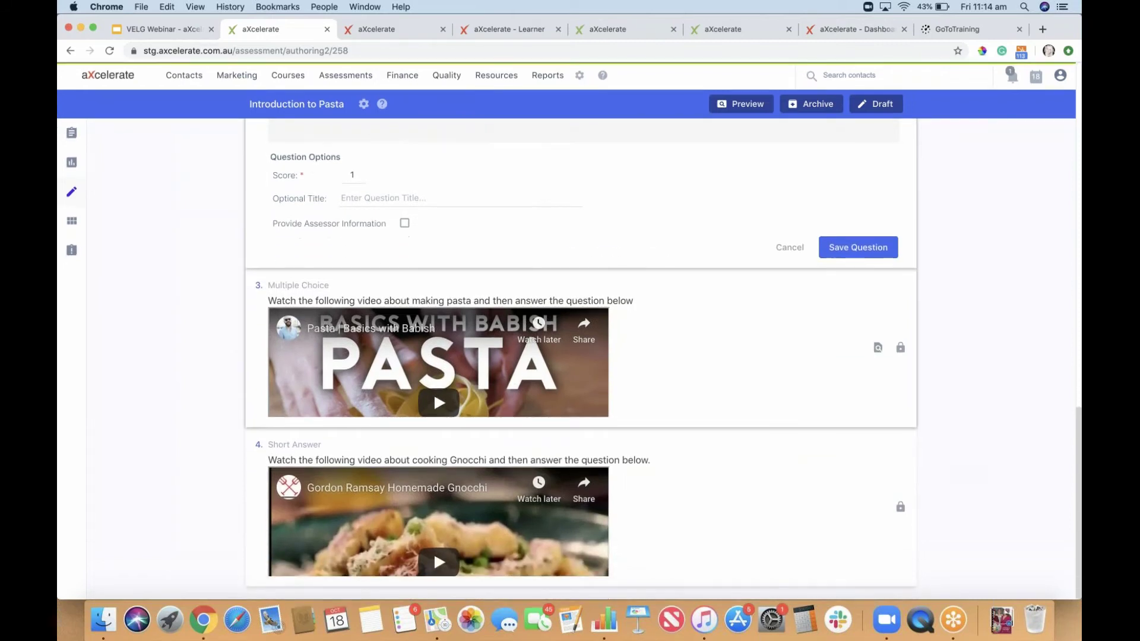
- Expand the multiple choice question about making pasta and review its correct answers and score settings
click(721, 358)
scroll(722, 358, up, 4)
scroll(429, 416, up, 1)
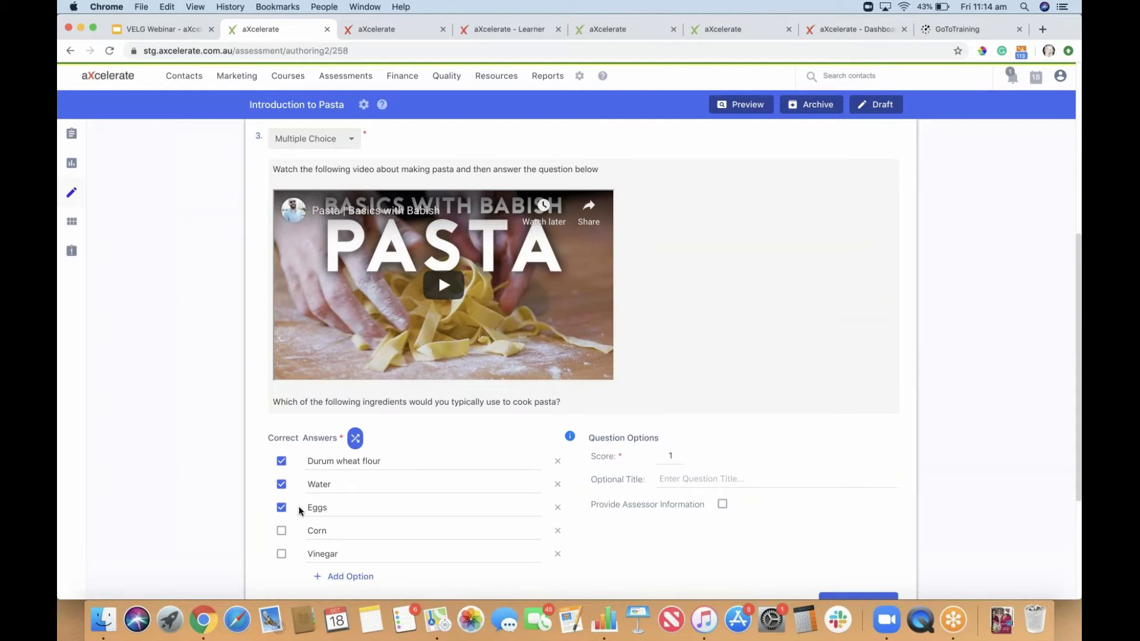
scroll(660, 457, down, 3)
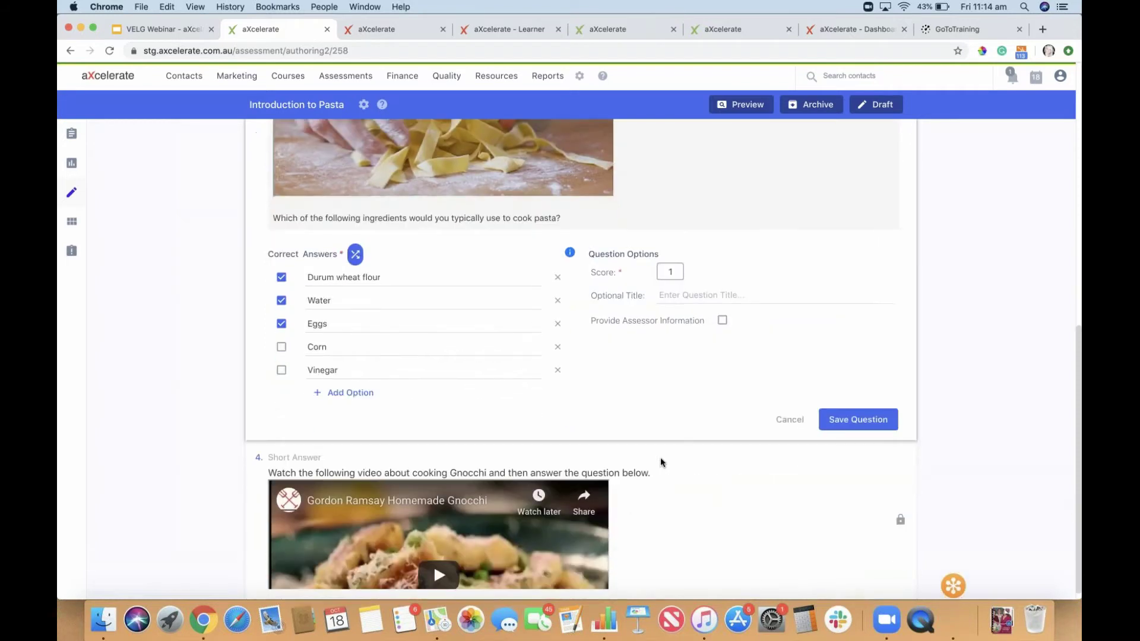
- Expand the short answer question about cooking Gnocchi and review its question text and model response
click(661, 461)
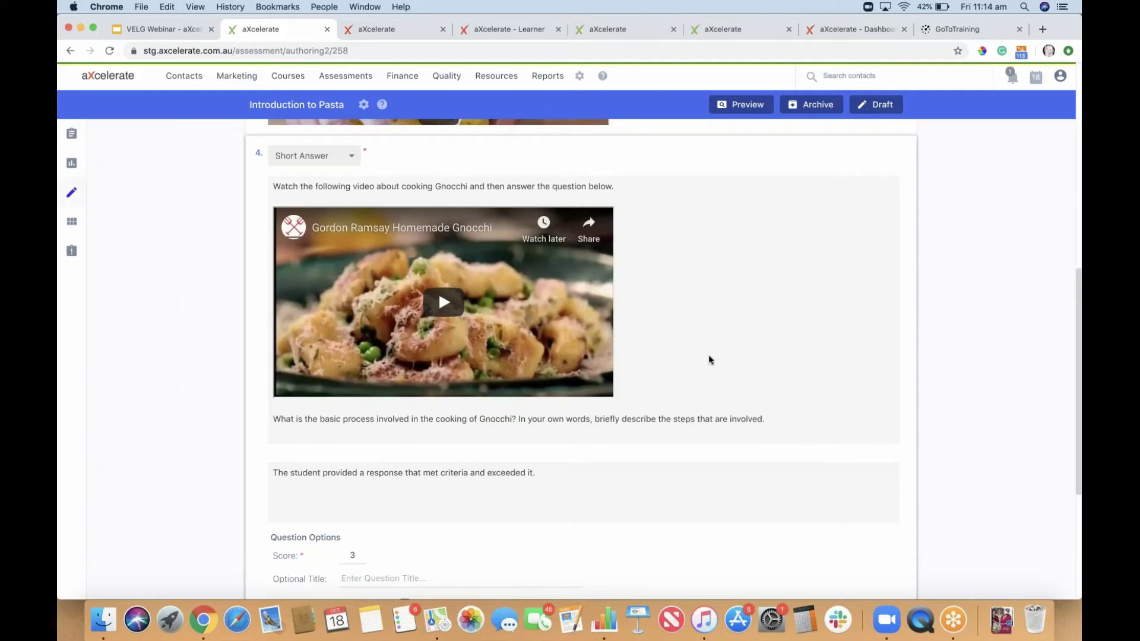
scroll(708, 358, up, 6)
scroll(434, 486, up, 4)
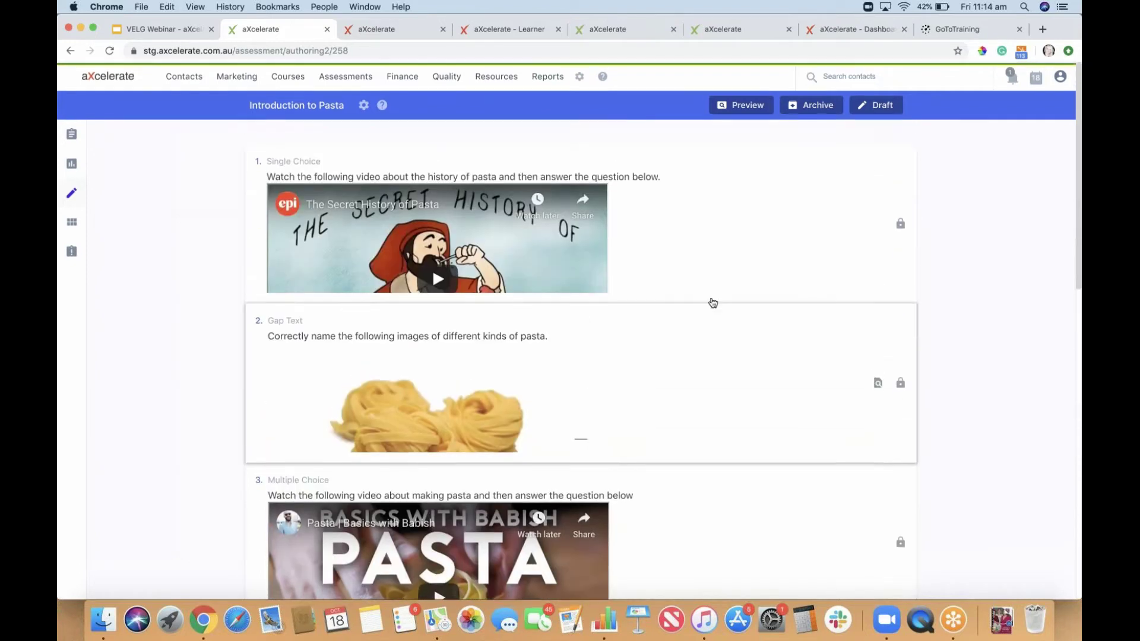
- Preview the Introduction to Pasta assessment as a learner, start it, inspect the first question and close the preview
click(432, 268)
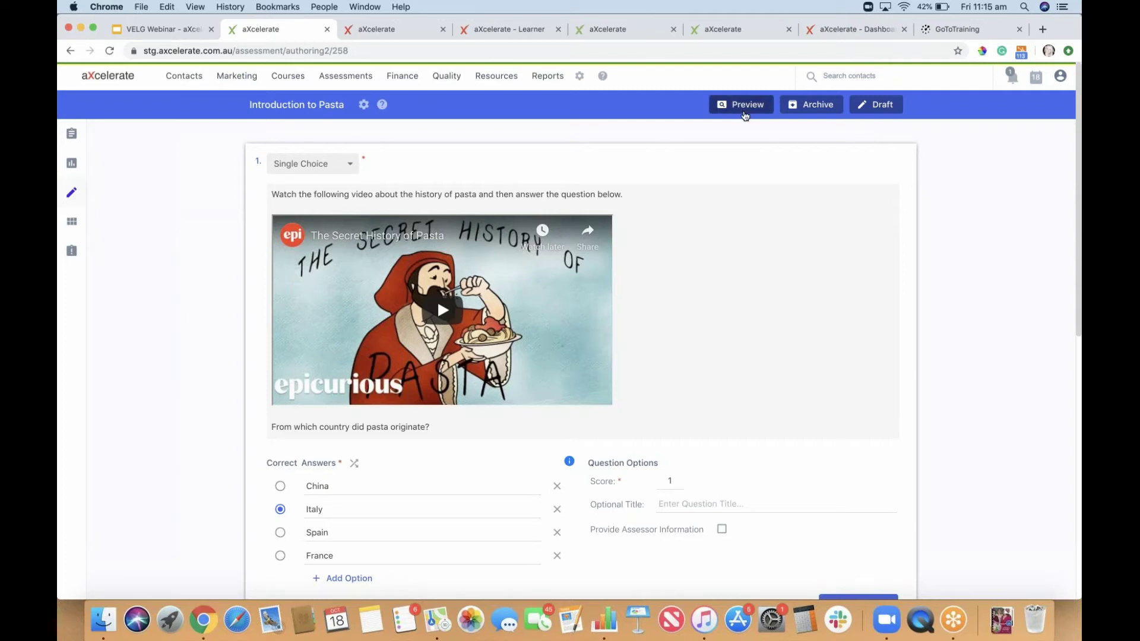
click(745, 112)
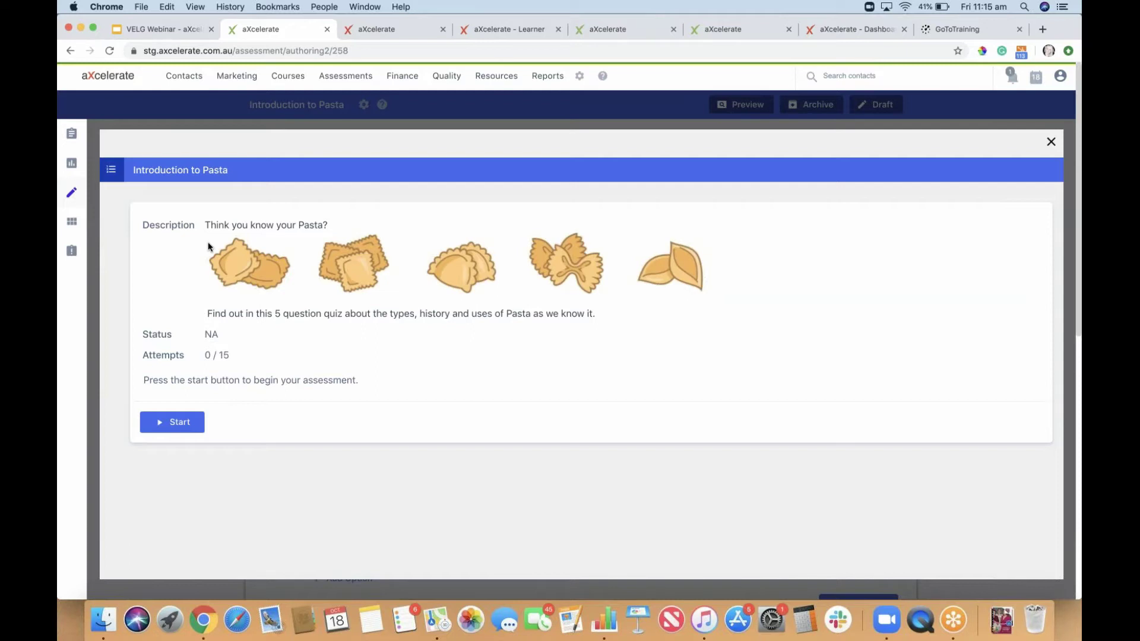
click(173, 427)
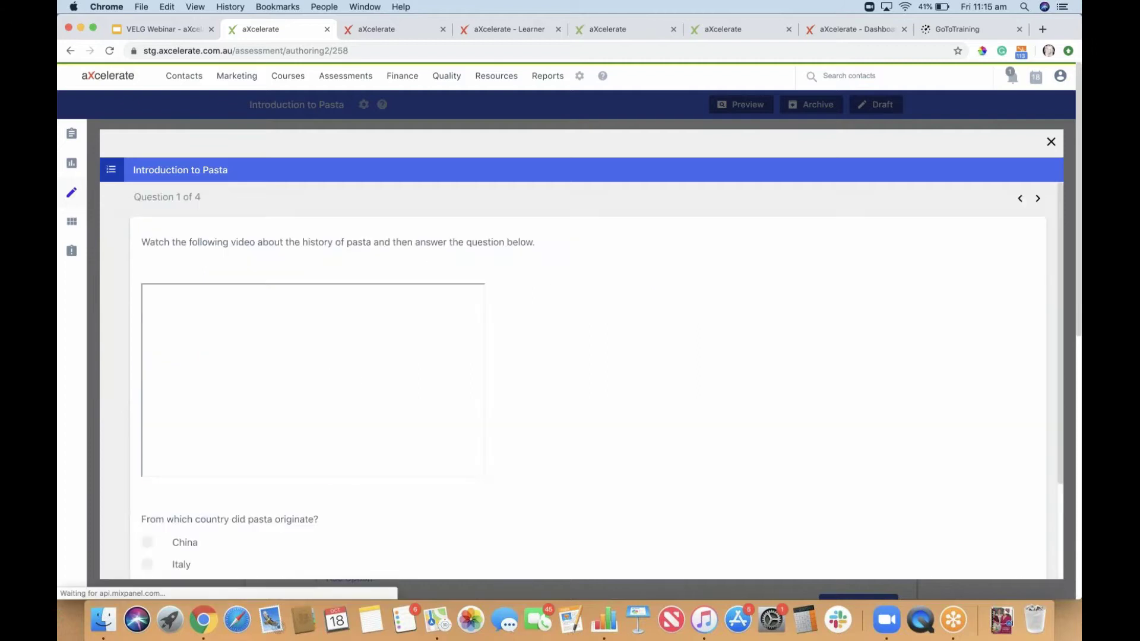
scroll(537, 373, down, 3)
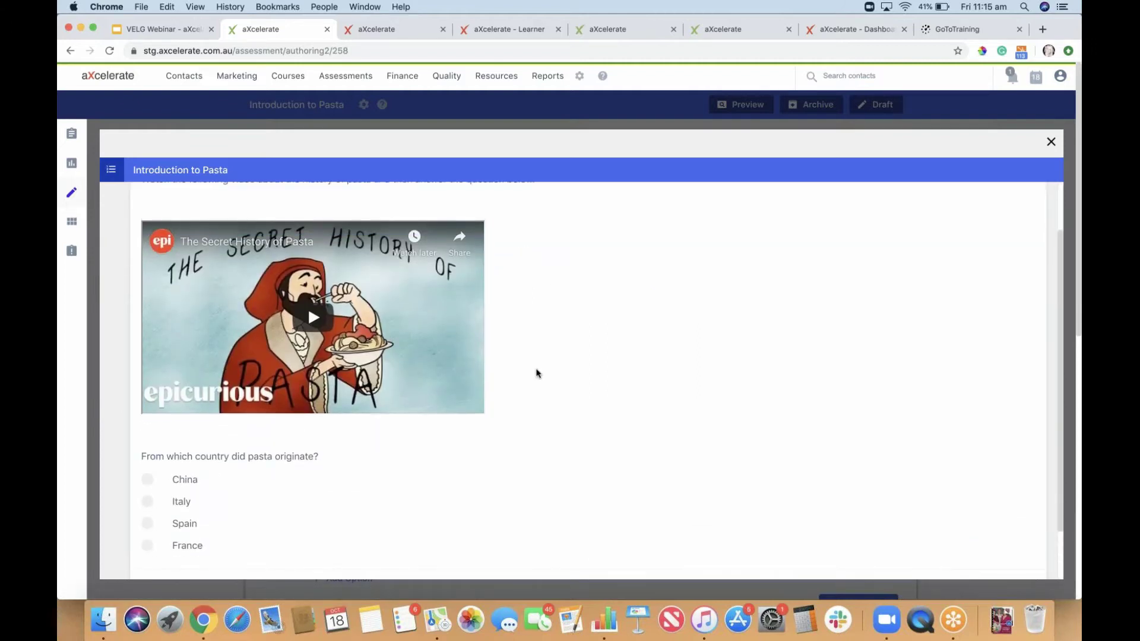
scroll(538, 373, up, 3)
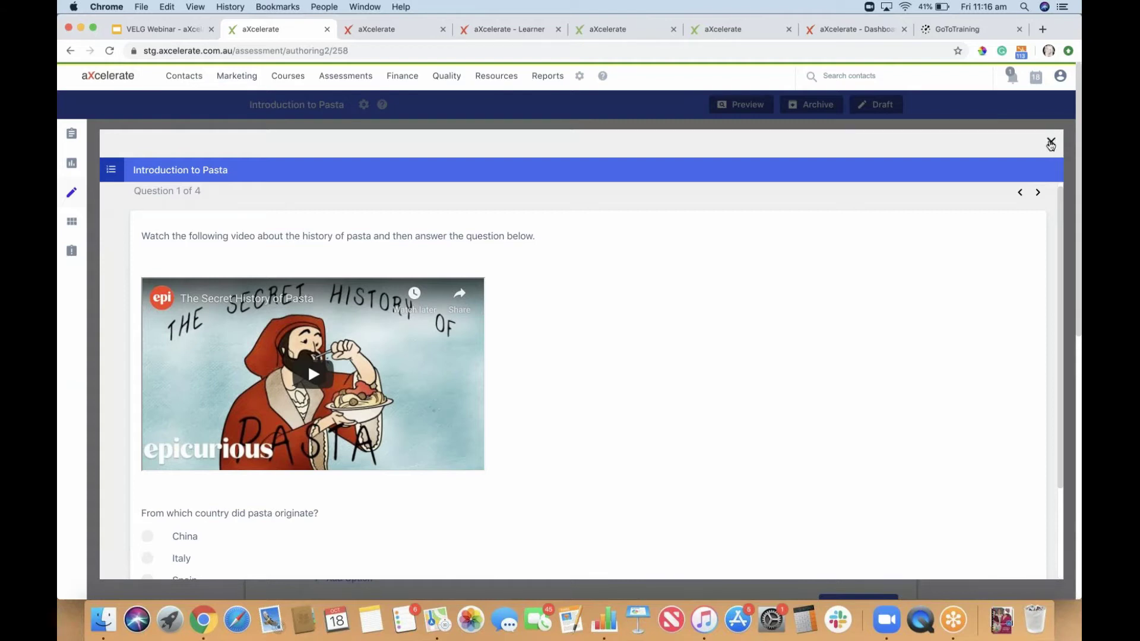
click(1050, 144)
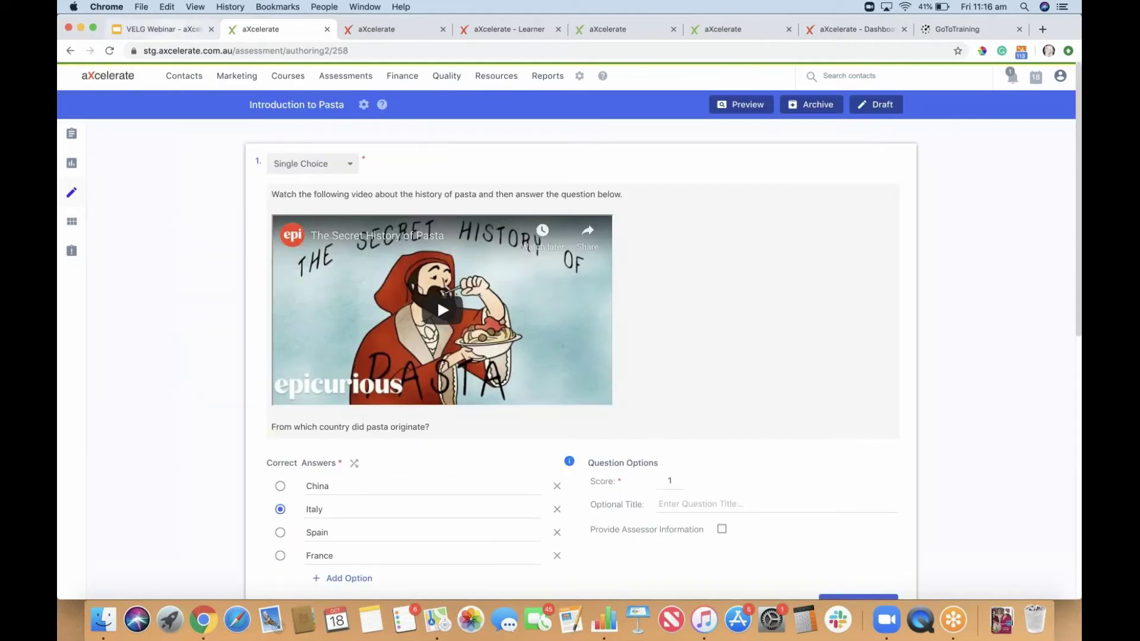
- Switch to the Google Slides presentation and show the Competency Framework Manager slide
click(158, 29)
scroll(124, 388, down, 5)
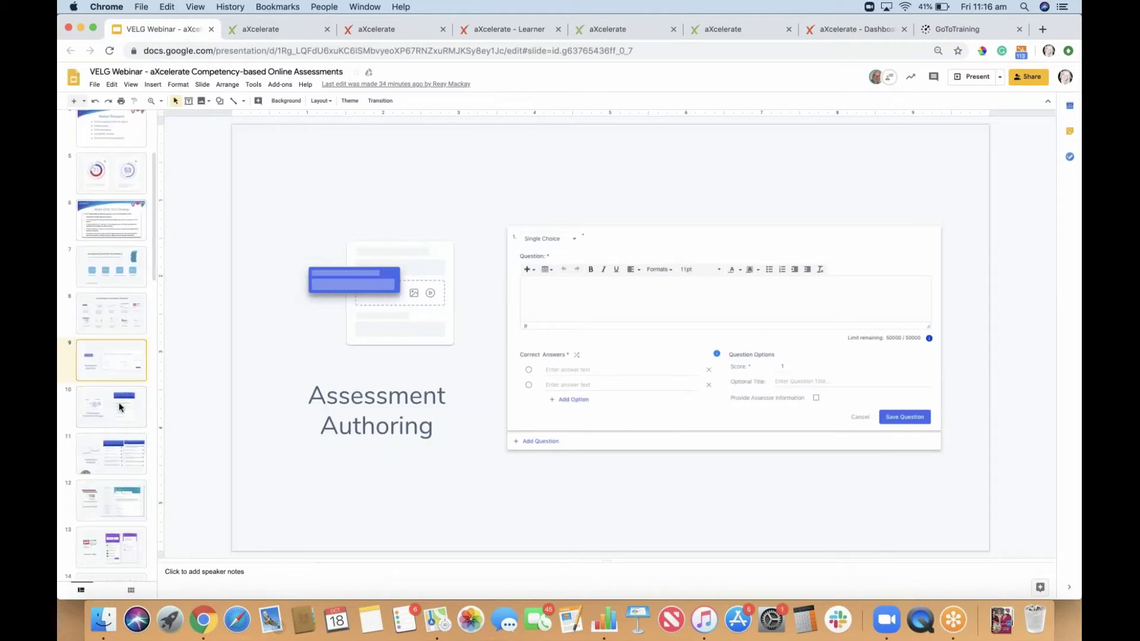
click(121, 407)
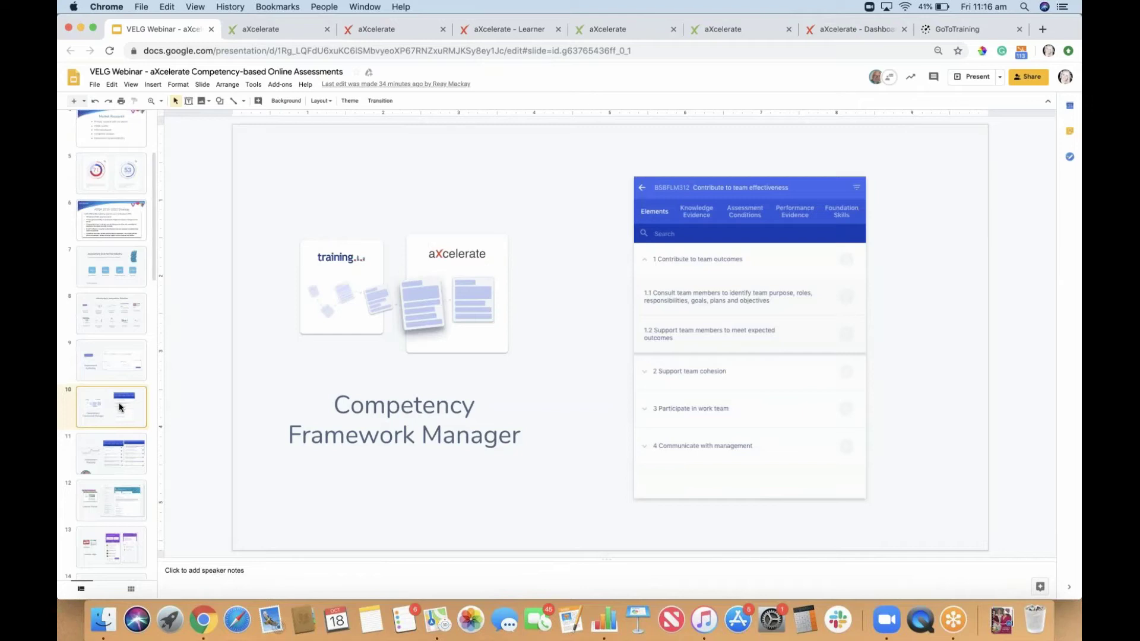
click(108, 454)
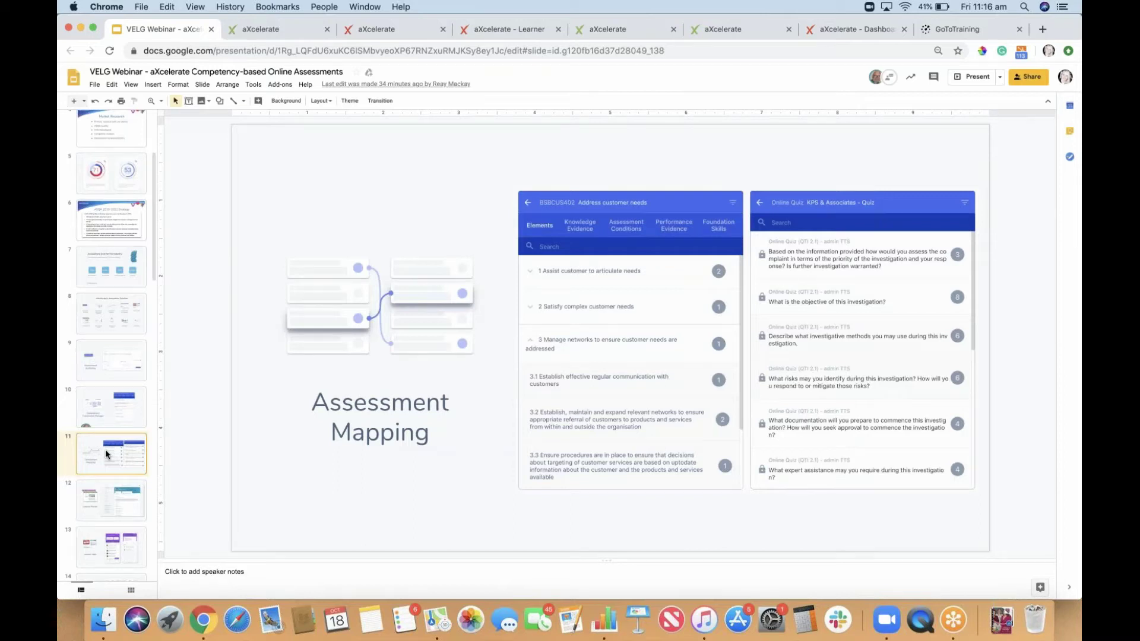
click(111, 413)
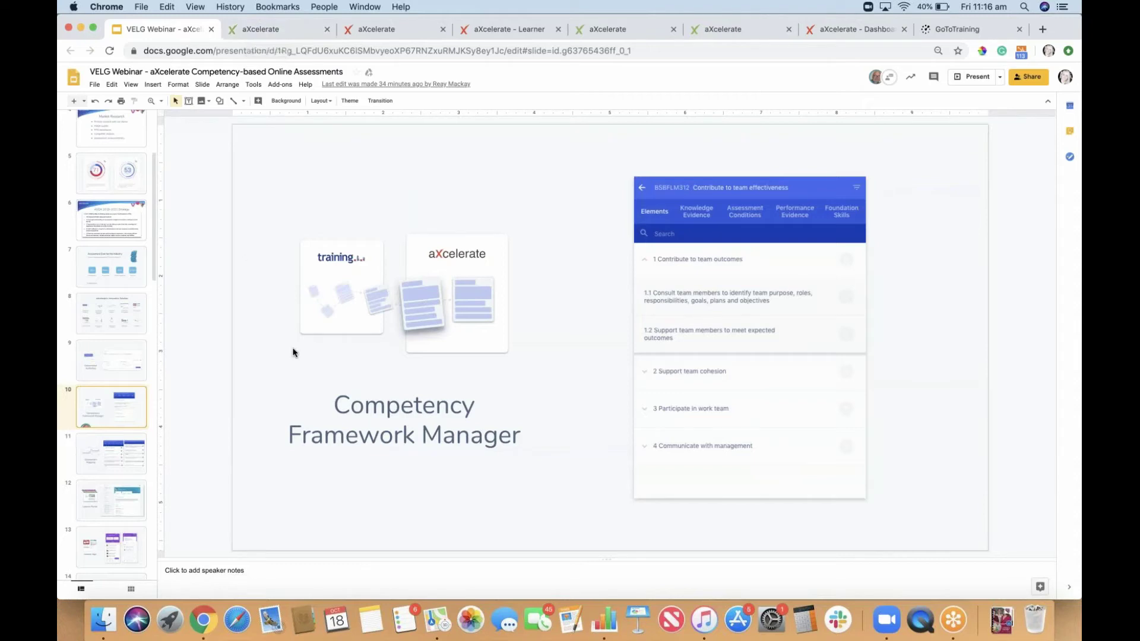
- Return to aXcelerate's Assessment Mapping and open unit BSBWHS302 within Certificate II in Hospitality
click(283, 28)
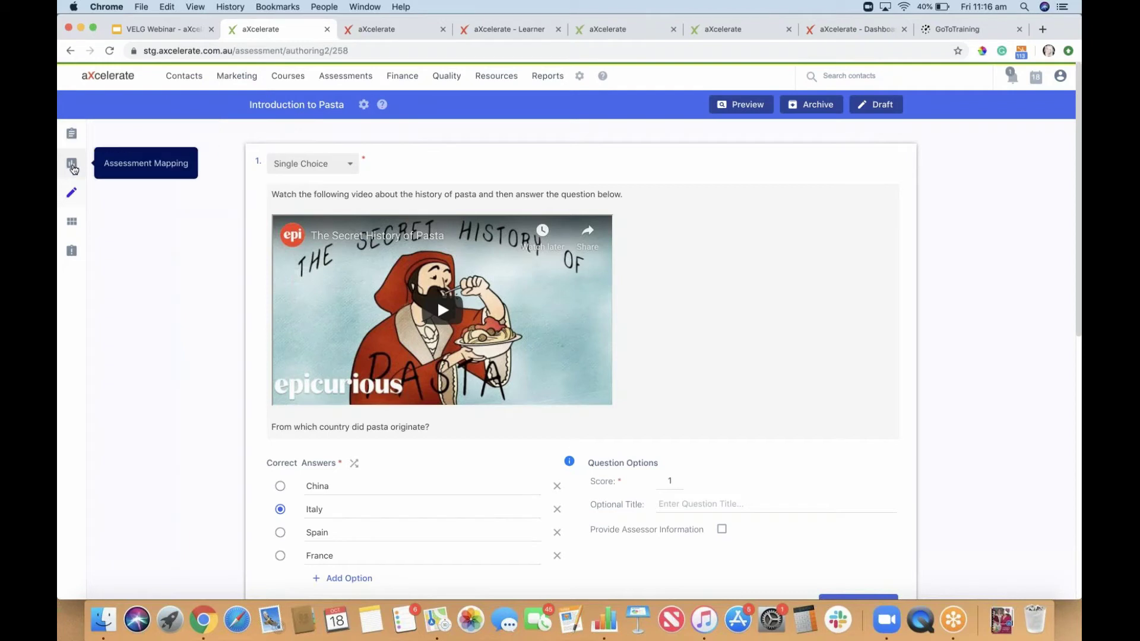
click(71, 162)
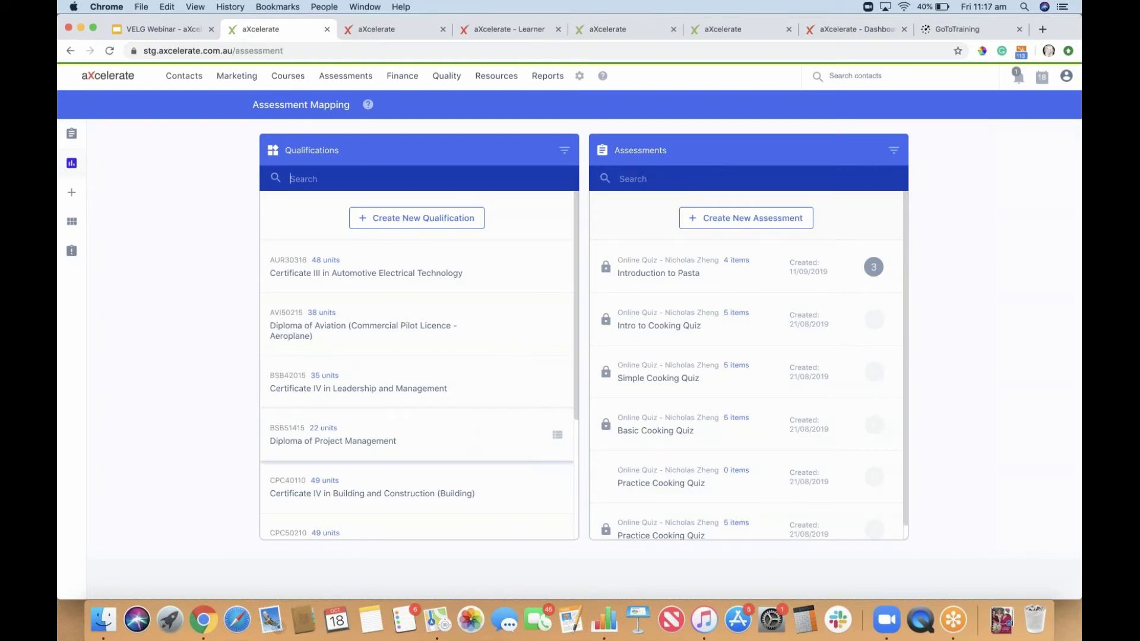
scroll(472, 439, down, 3)
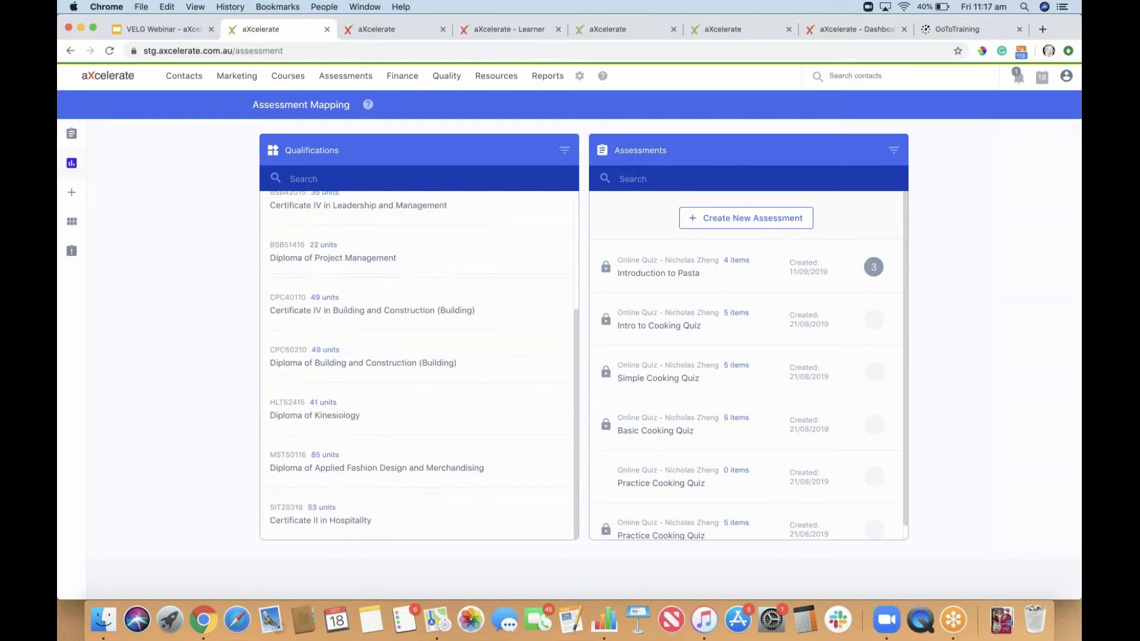
click(392, 523)
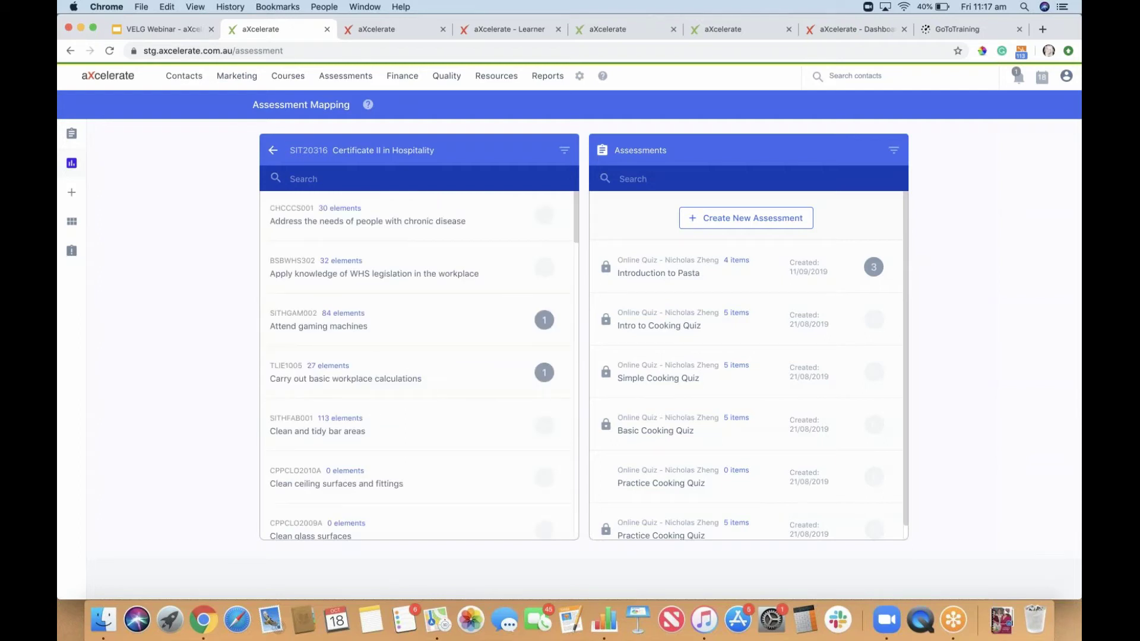
click(366, 269)
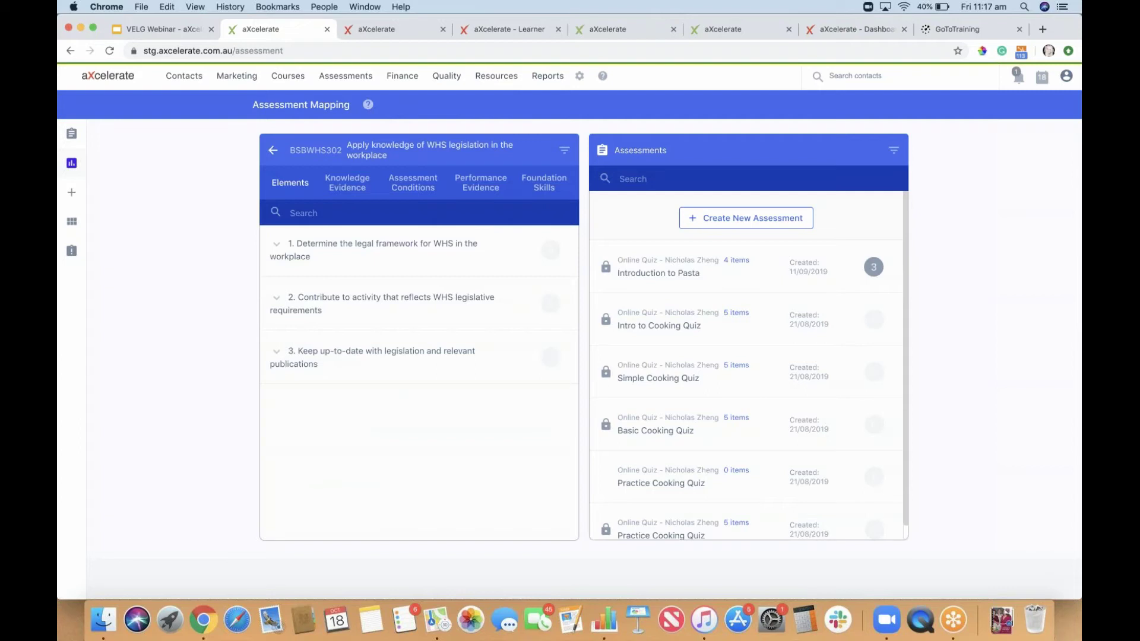
- Review the unit's knowledge evidence, assessment conditions and performance evidence, and expand element 1 on the WHS legal framework
click(345, 182)
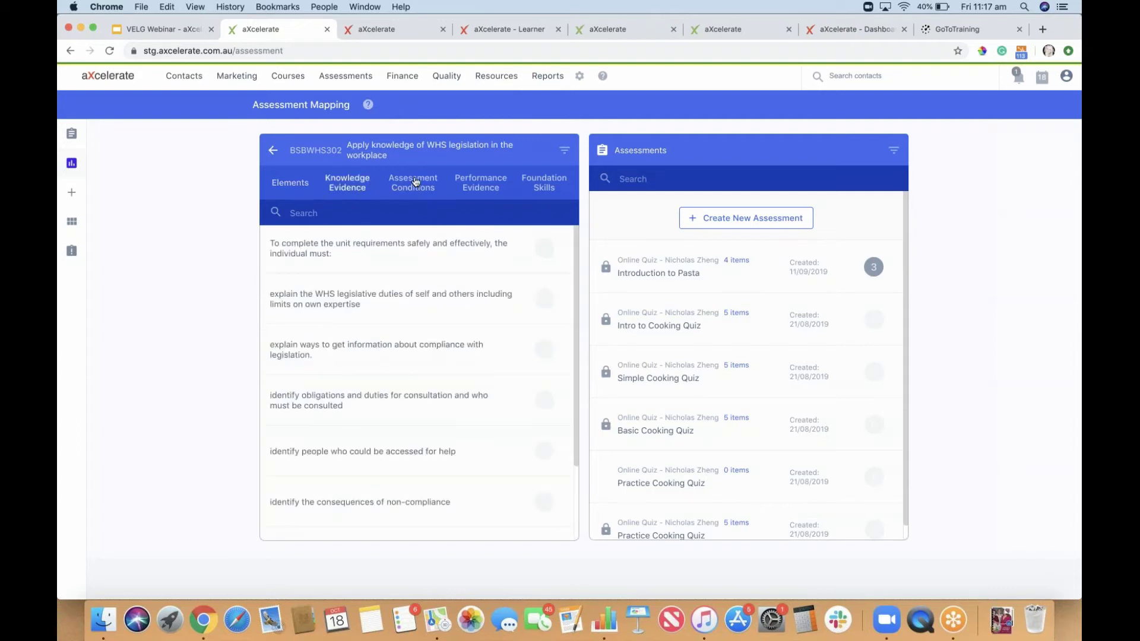
click(416, 181)
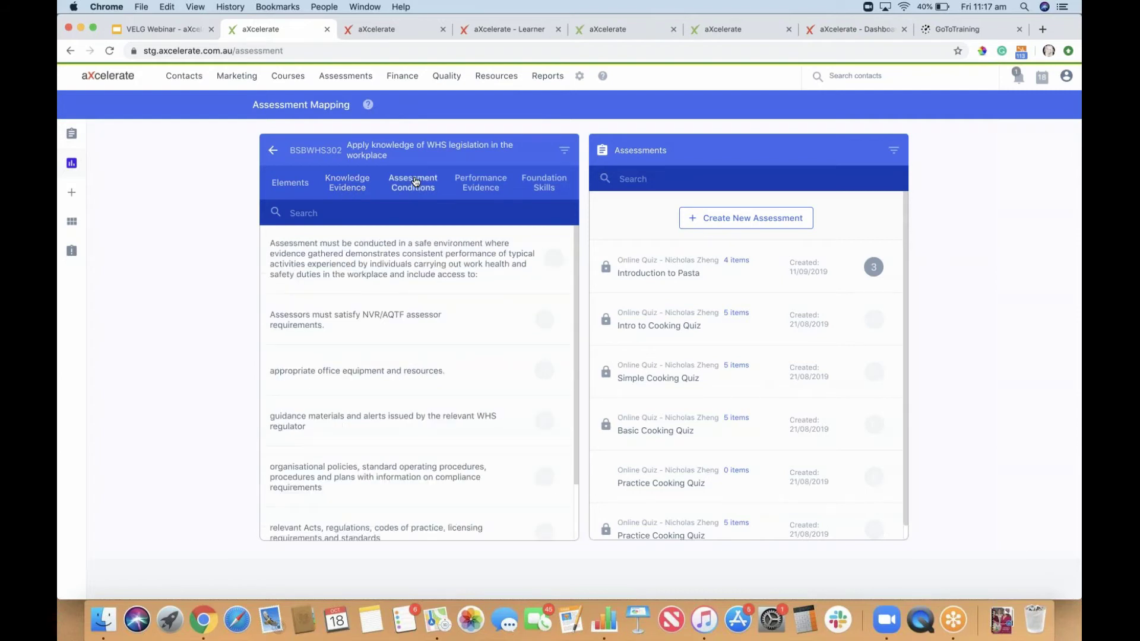
click(478, 184)
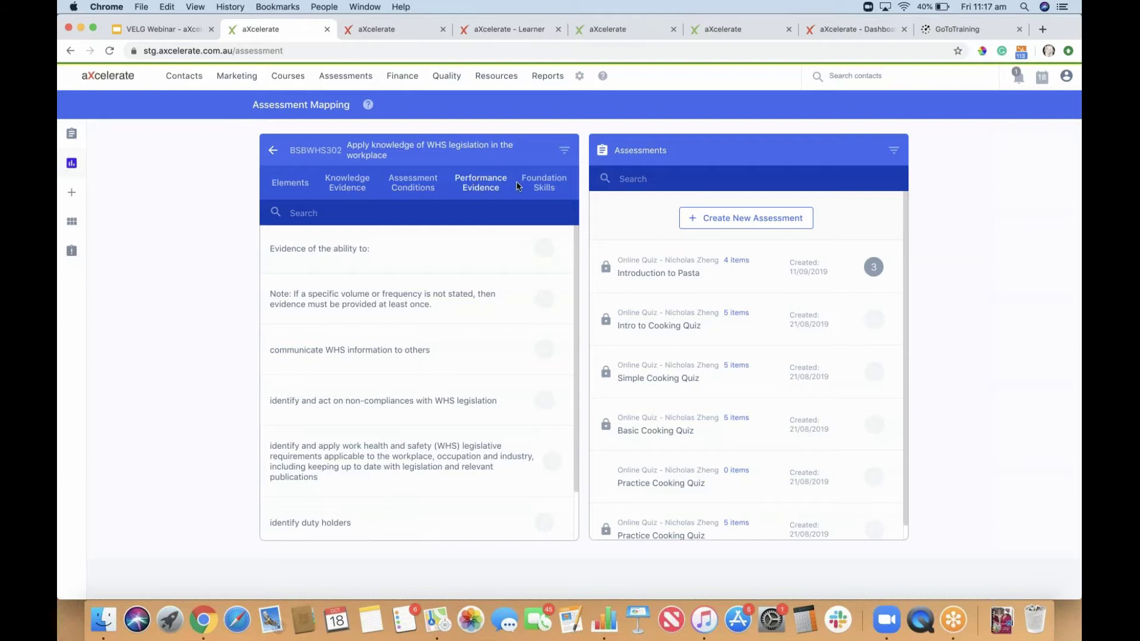
click(295, 183)
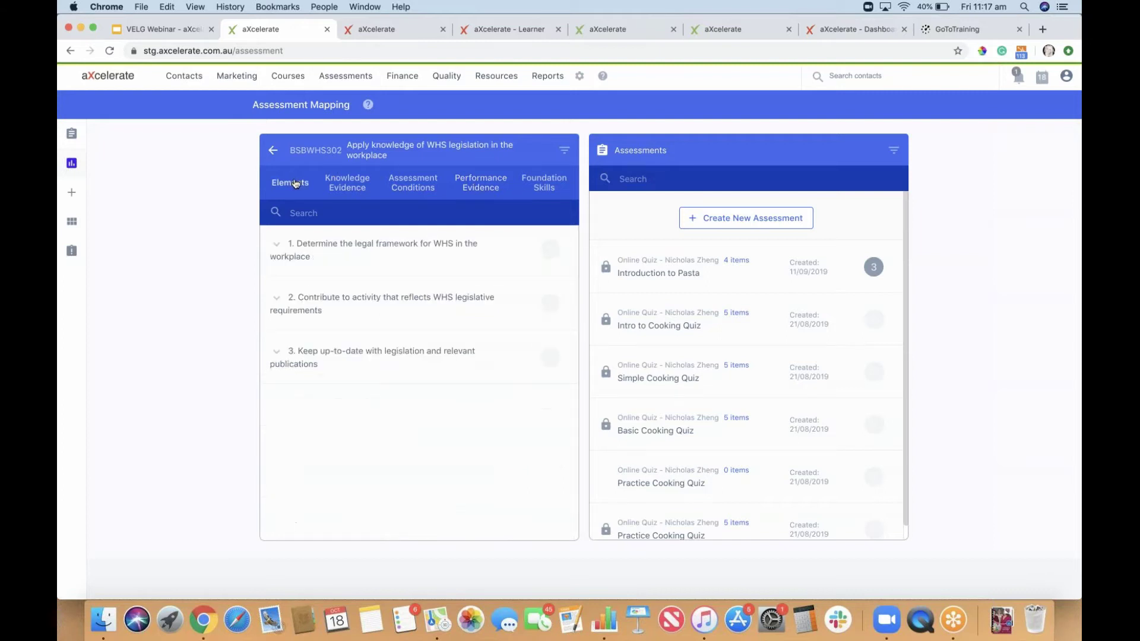
click(275, 245)
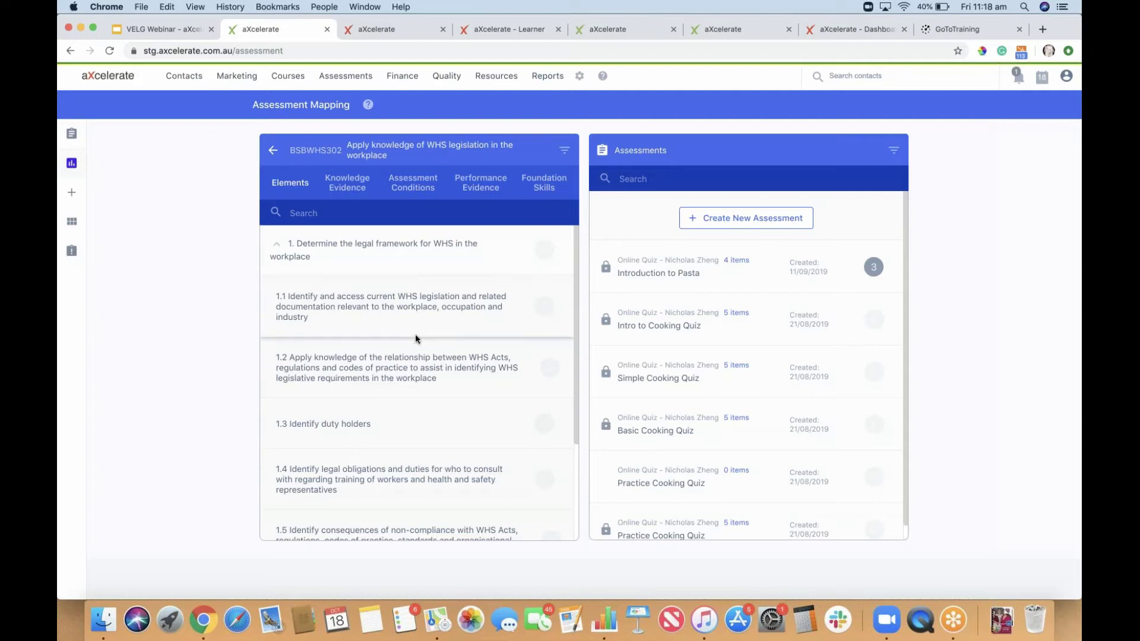
mouse_move(725, 273)
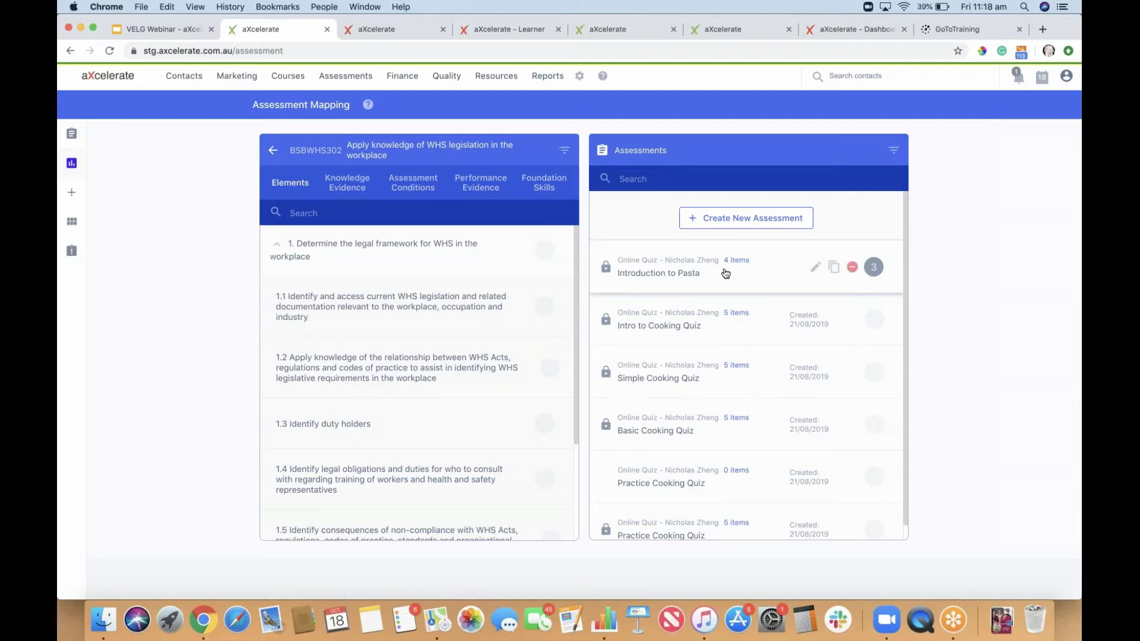
- Open the Introduction to Pasta quiz and map the pasta-images question to criteria 1.1 and 1.2, and the Gnocchi question to criterion 1.3
click(739, 274)
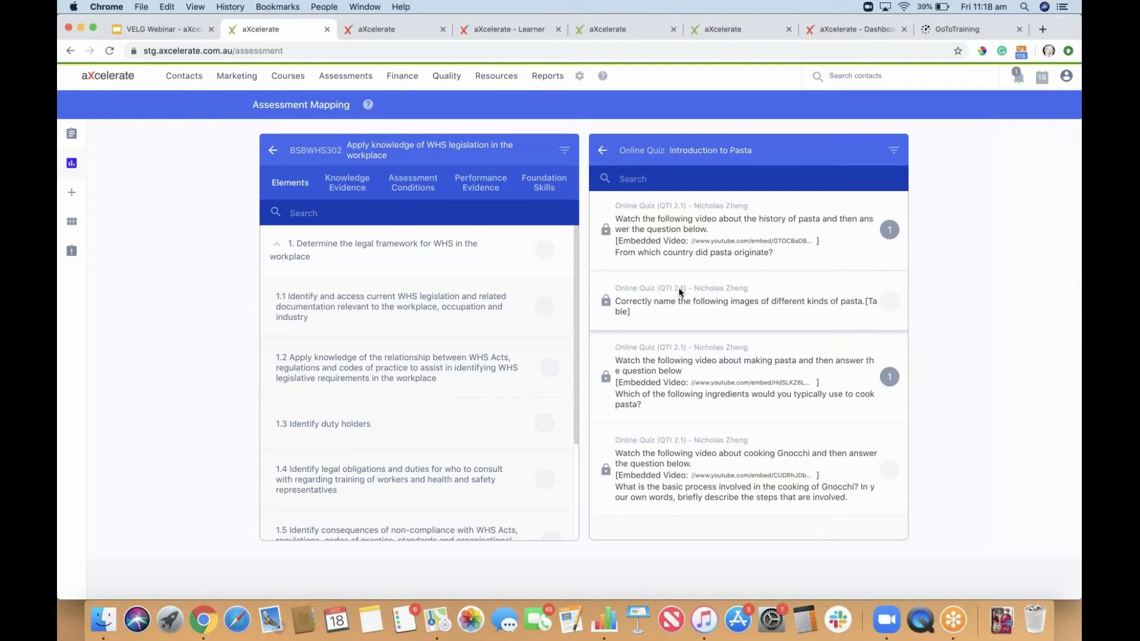
drag(679, 287, 532, 315)
drag(787, 297, 540, 367)
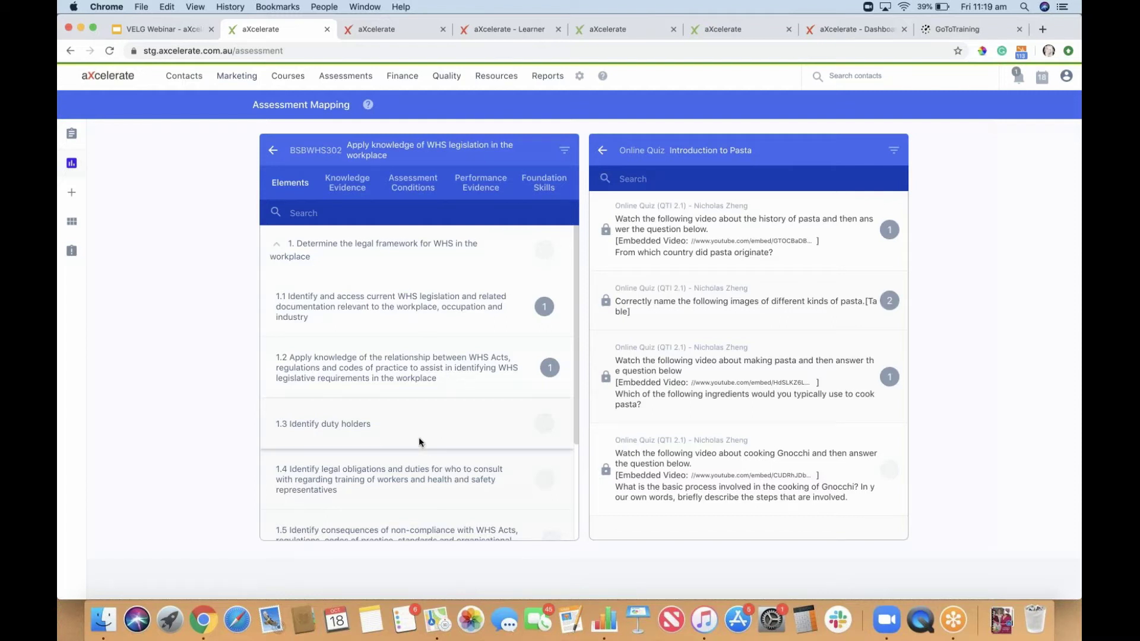
drag(416, 424, 738, 471)
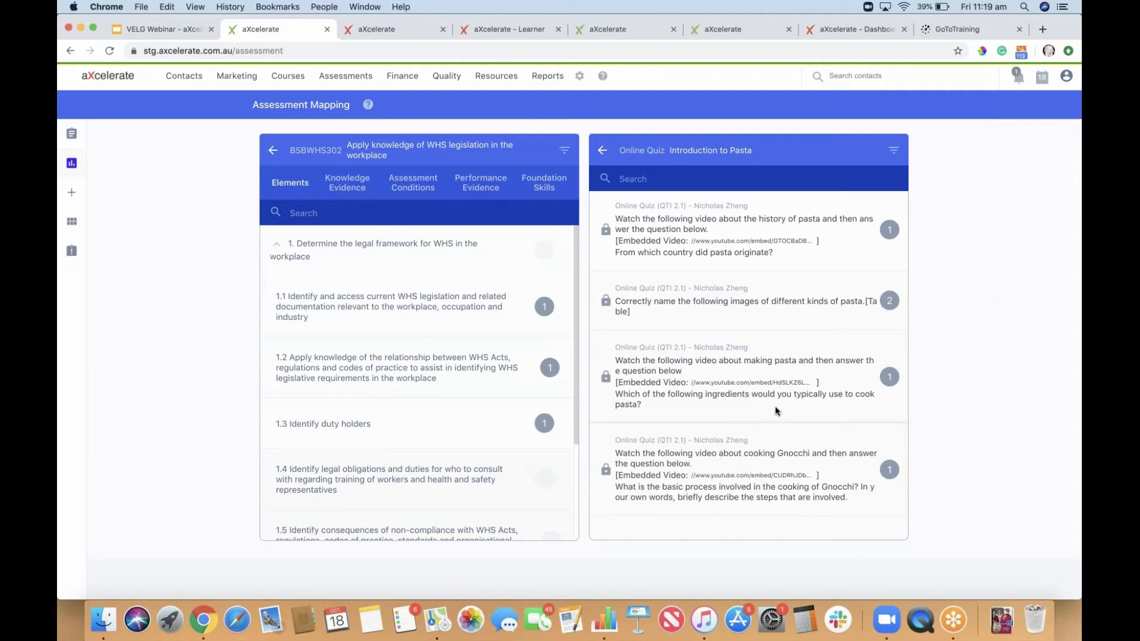
drag(717, 454, 692, 453)
- Return to the Certificate II in Hospitality unit list and try to map the Gnocchi question directly to unit CPPCLO2010A
click(271, 150)
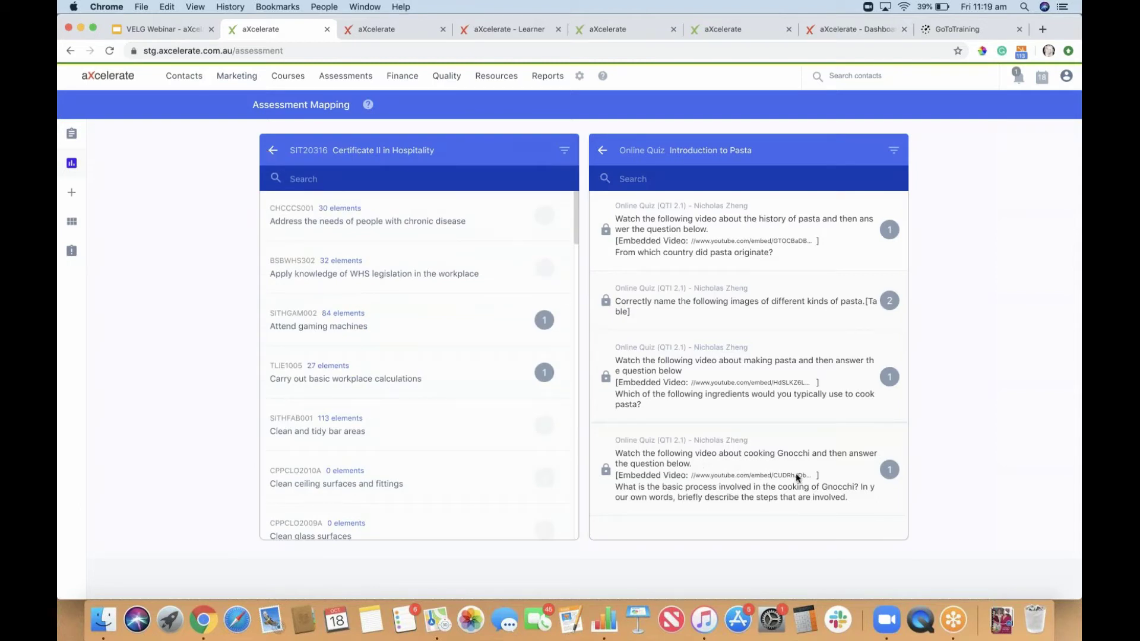
drag(629, 465, 475, 479)
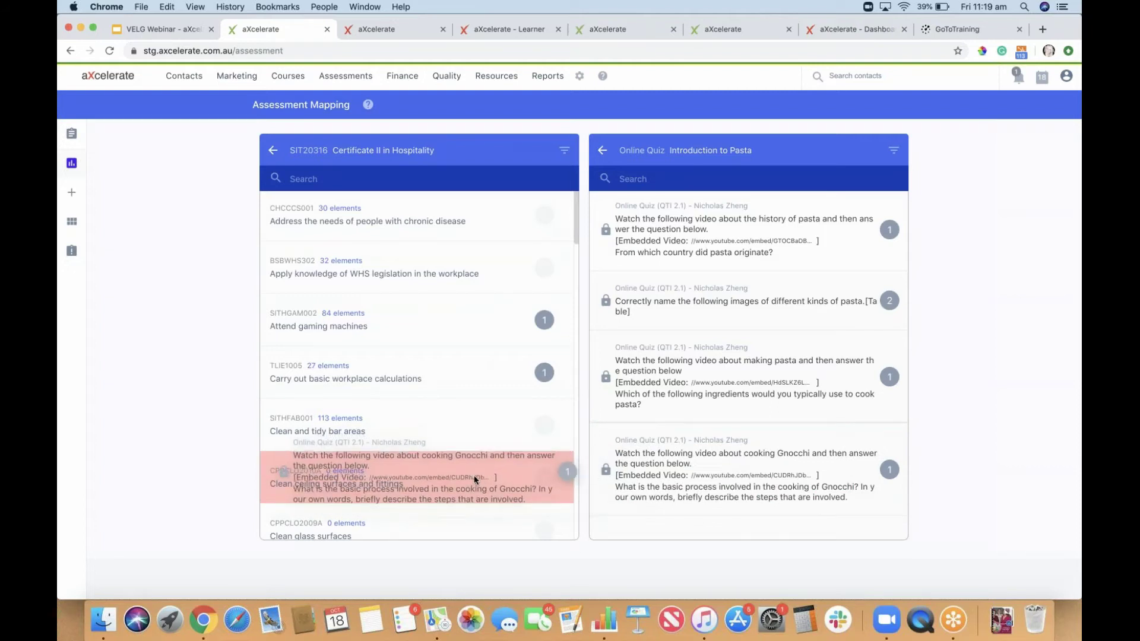
drag(474, 478, 474, 478)
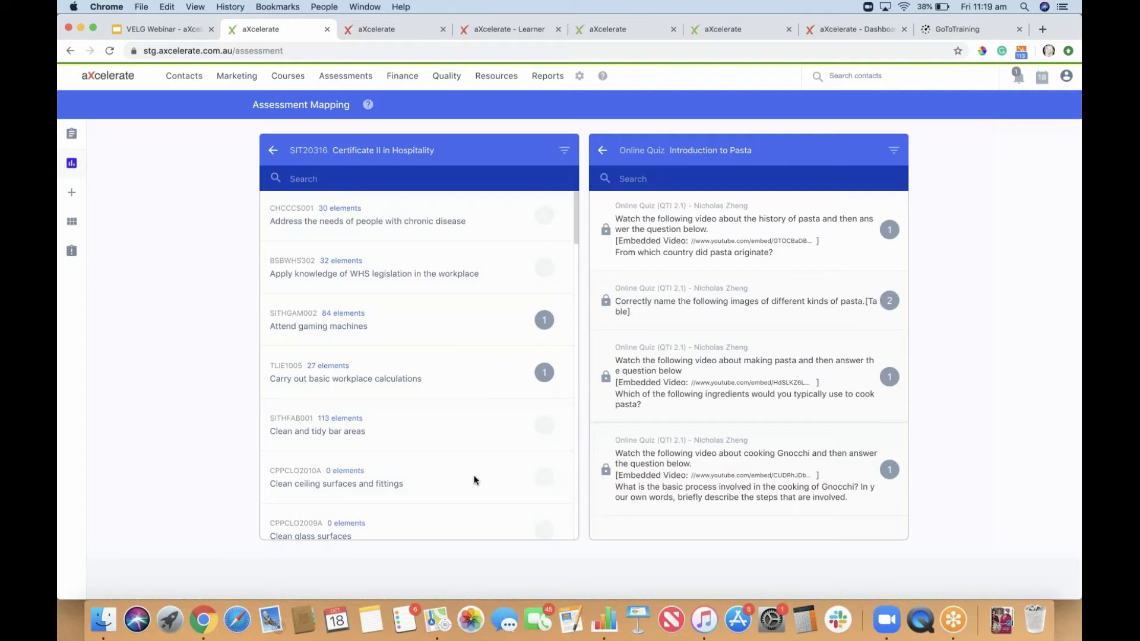
- Filter the framework by the mappings of the pasta-images, pasta-making and Gnocchi questions one after another, and clear the filter
click(890, 301)
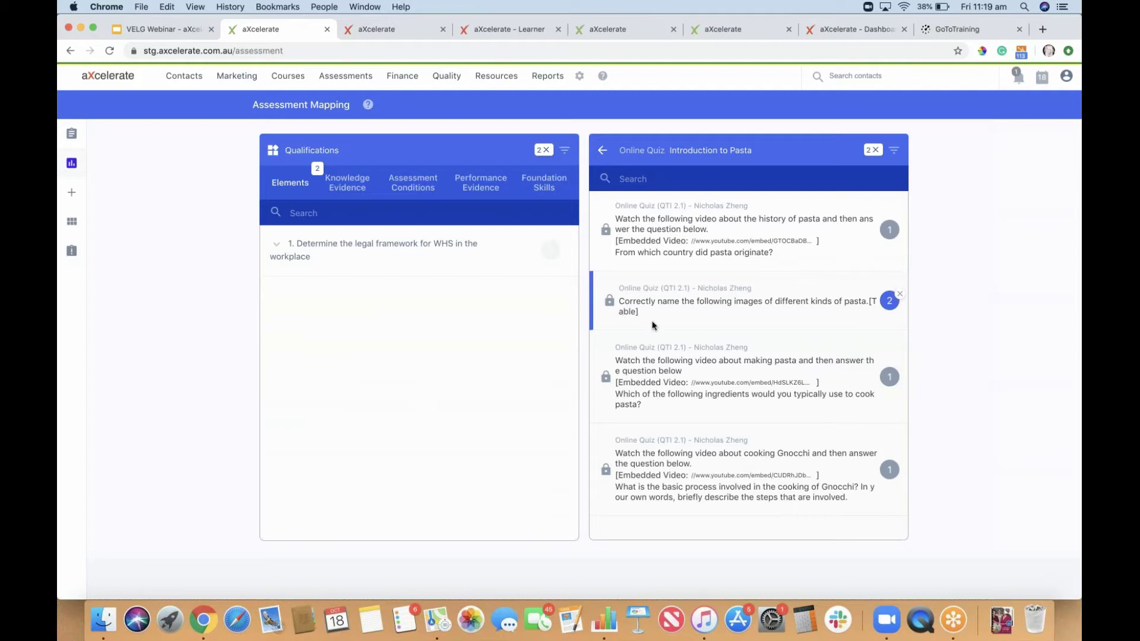
click(889, 376)
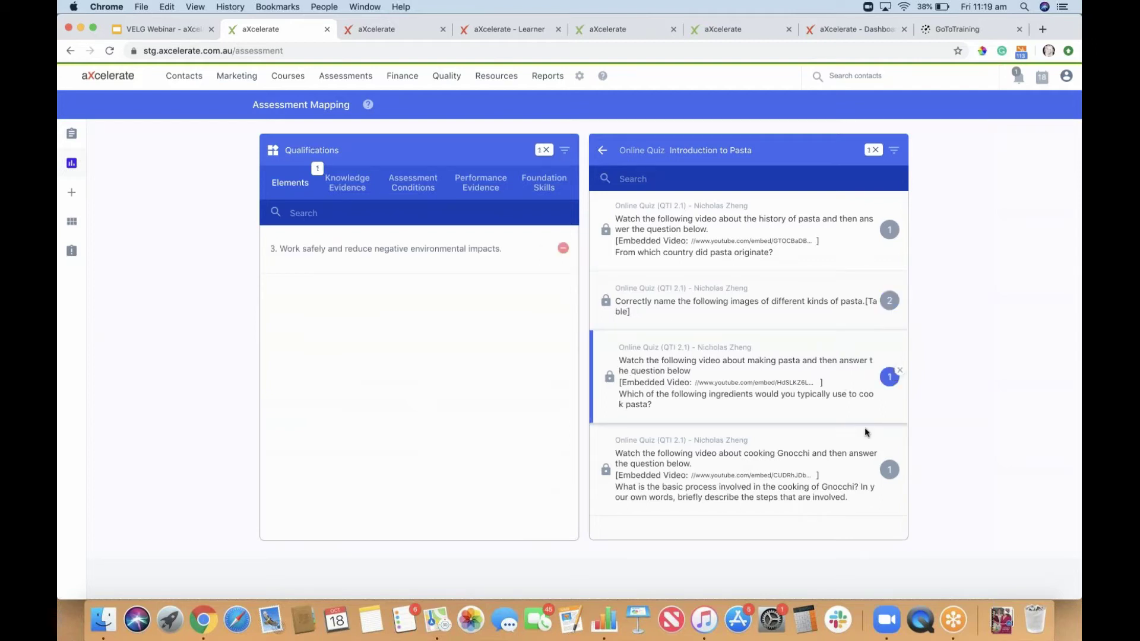
click(890, 470)
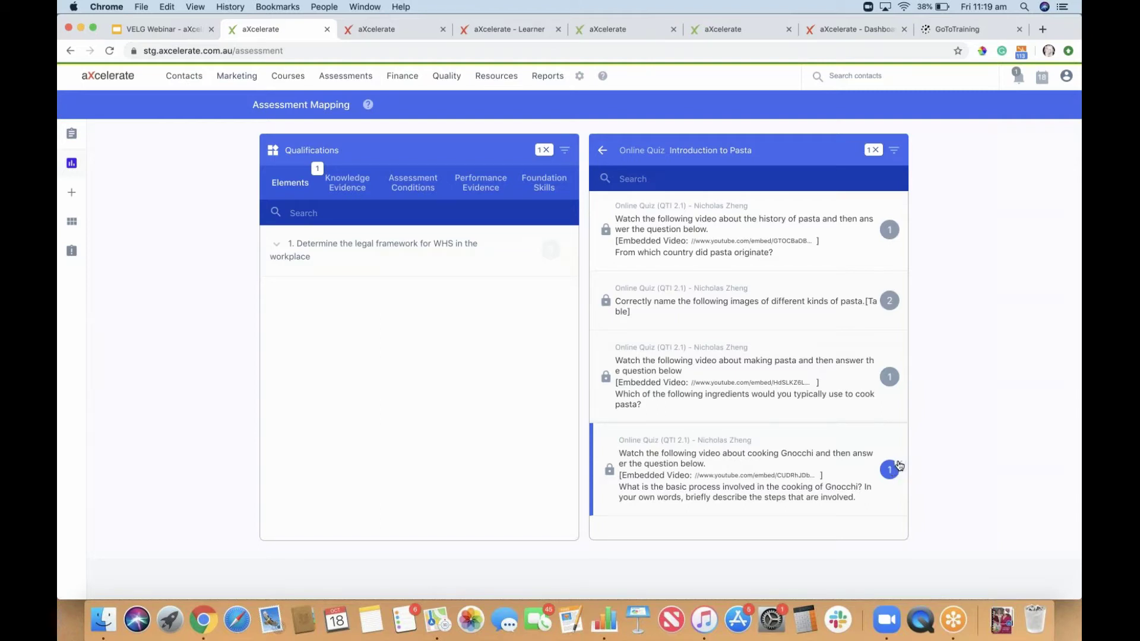
click(898, 467)
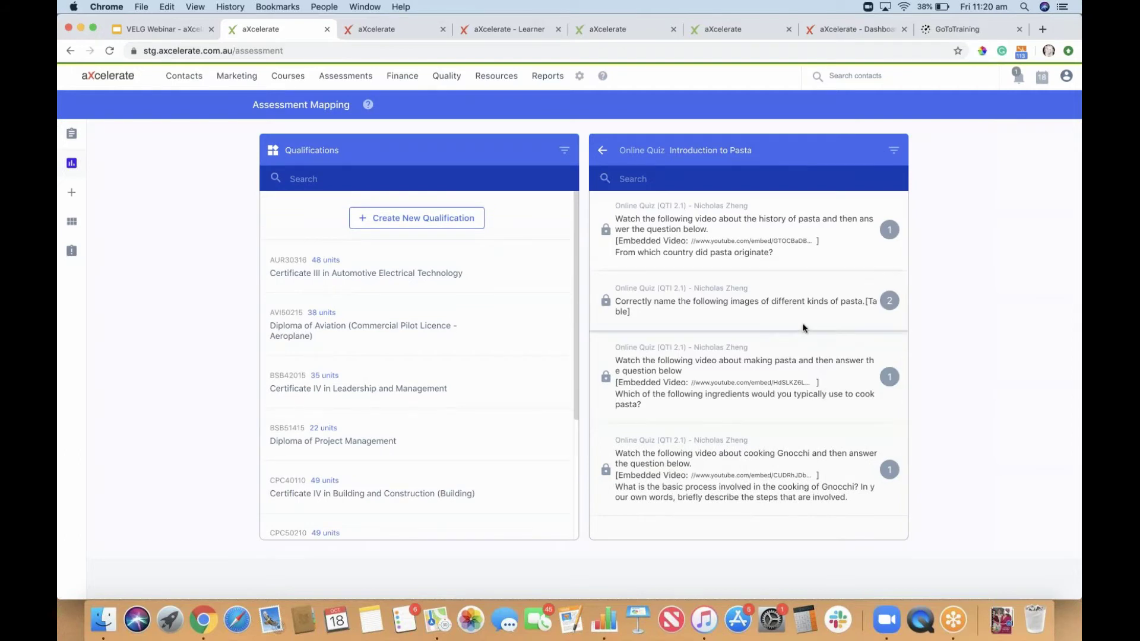
- Show the Assessment Mapping slide in the Google Slides presentation and return to aXcelerate's Assessment Mapping
click(164, 28)
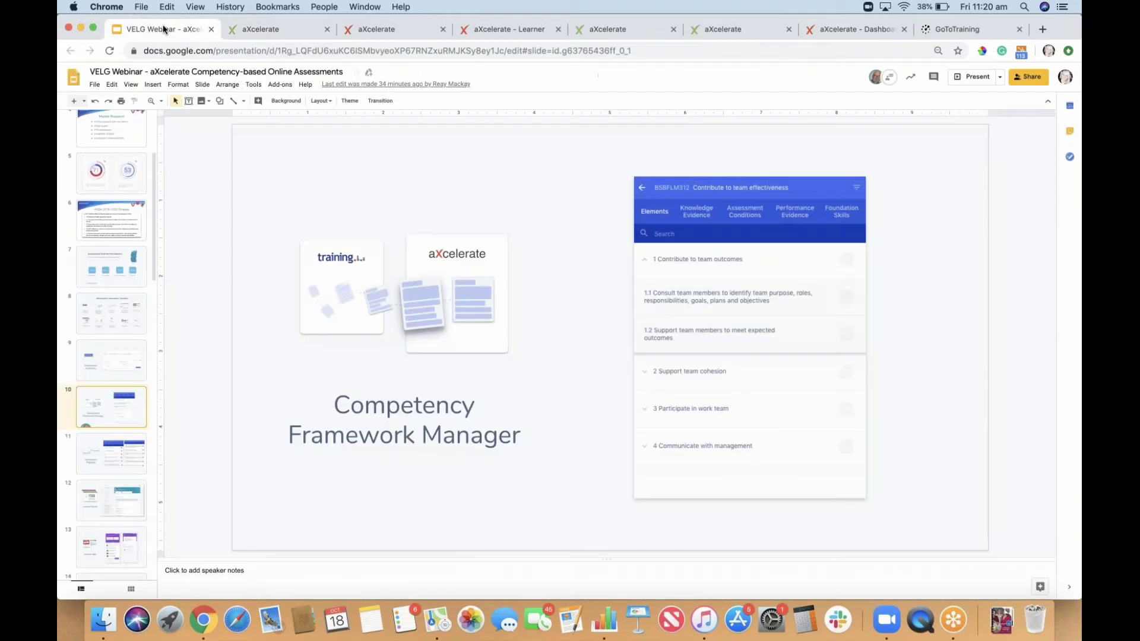
click(113, 450)
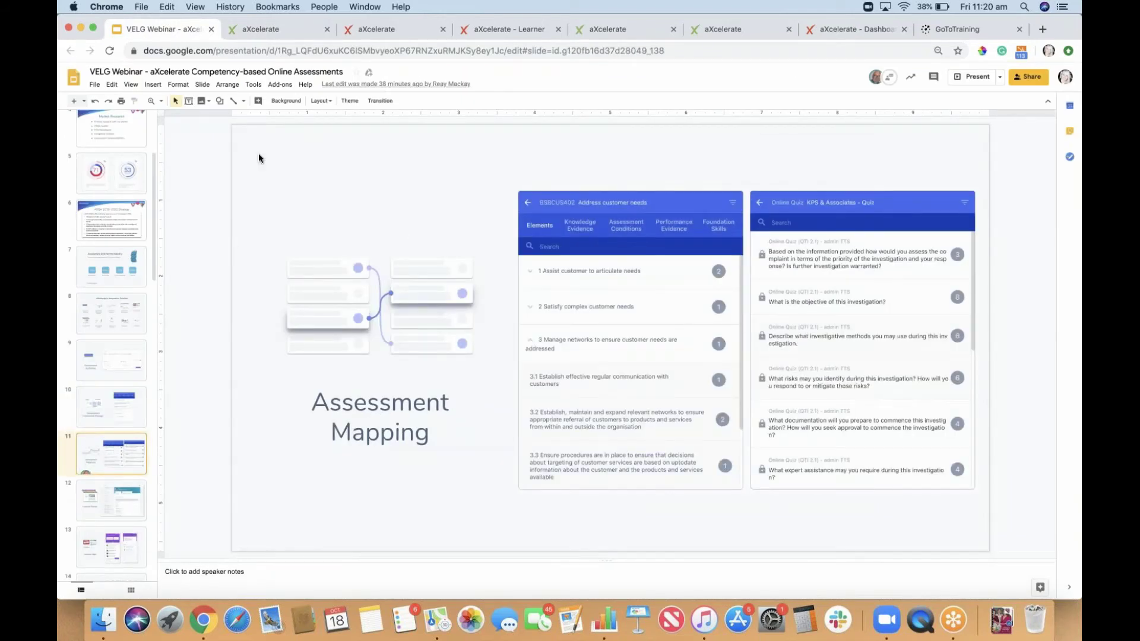
click(301, 38)
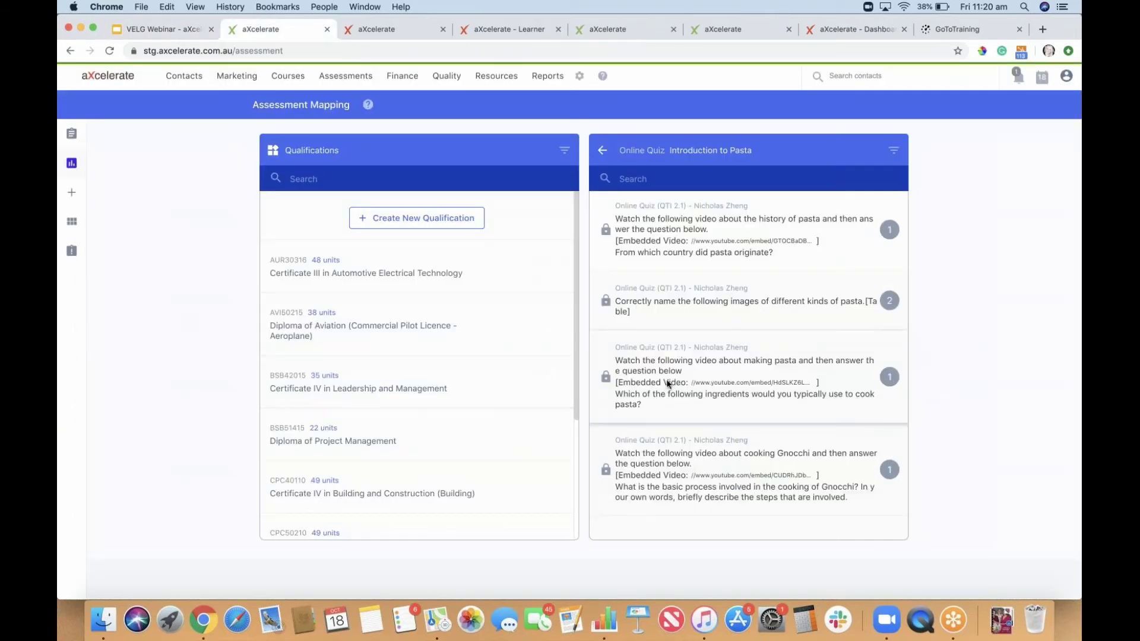
- Switch to the Assessment Mapping Review for TAE40116, view the unit choices and examine how TAETAS401's criteria are mapped under the 2019 Blended Learning plan
click(382, 32)
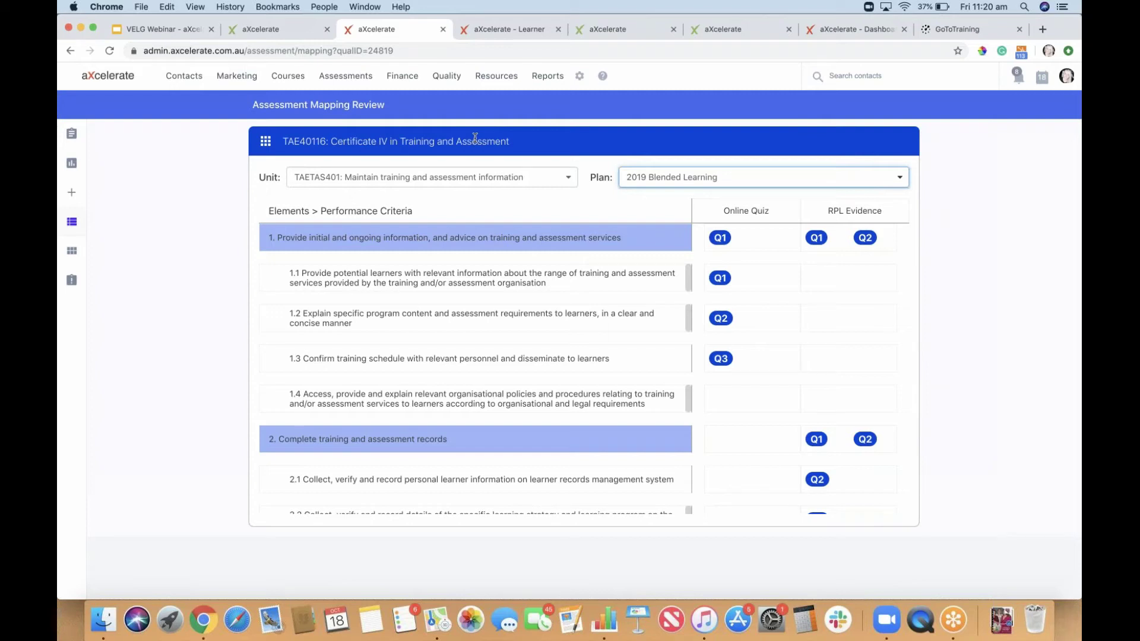
click(573, 179)
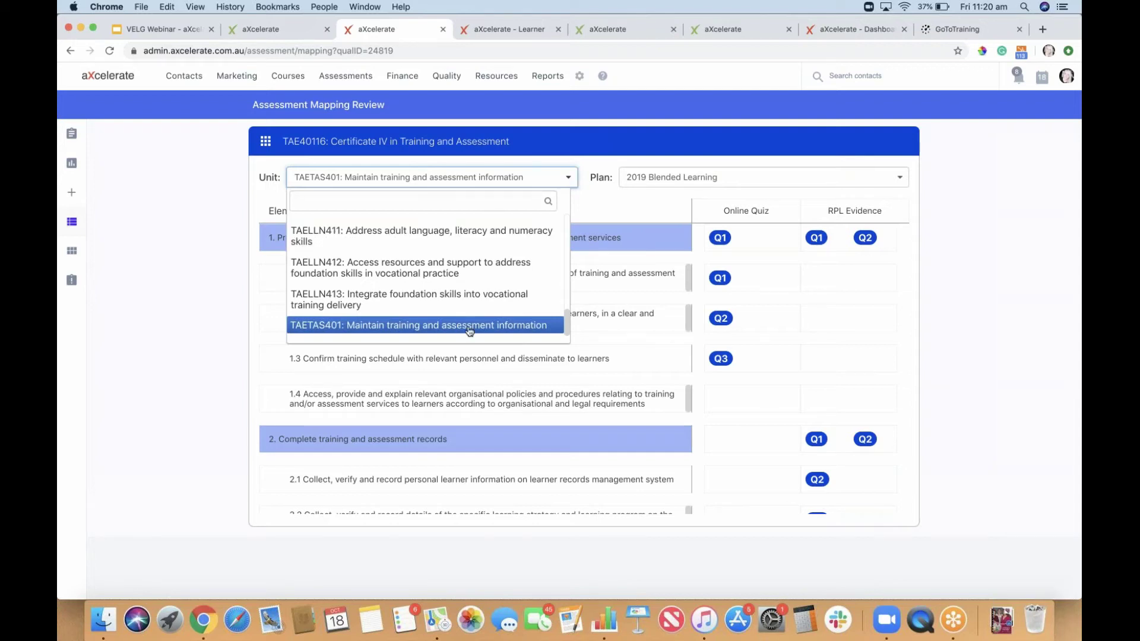
click(606, 188)
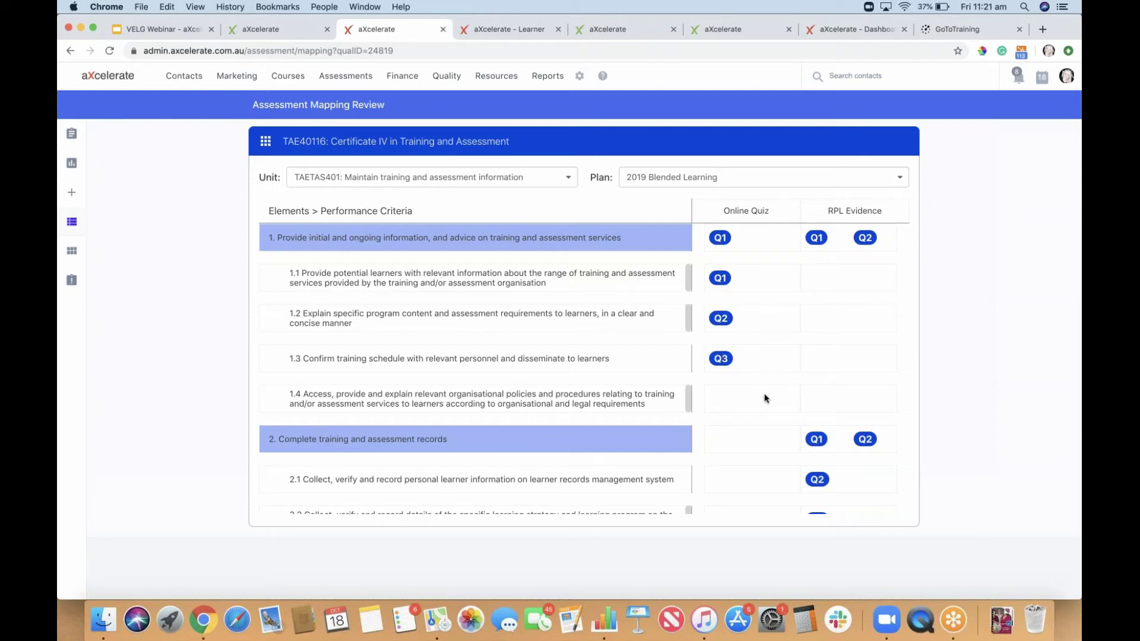
scroll(765, 398, down, 5)
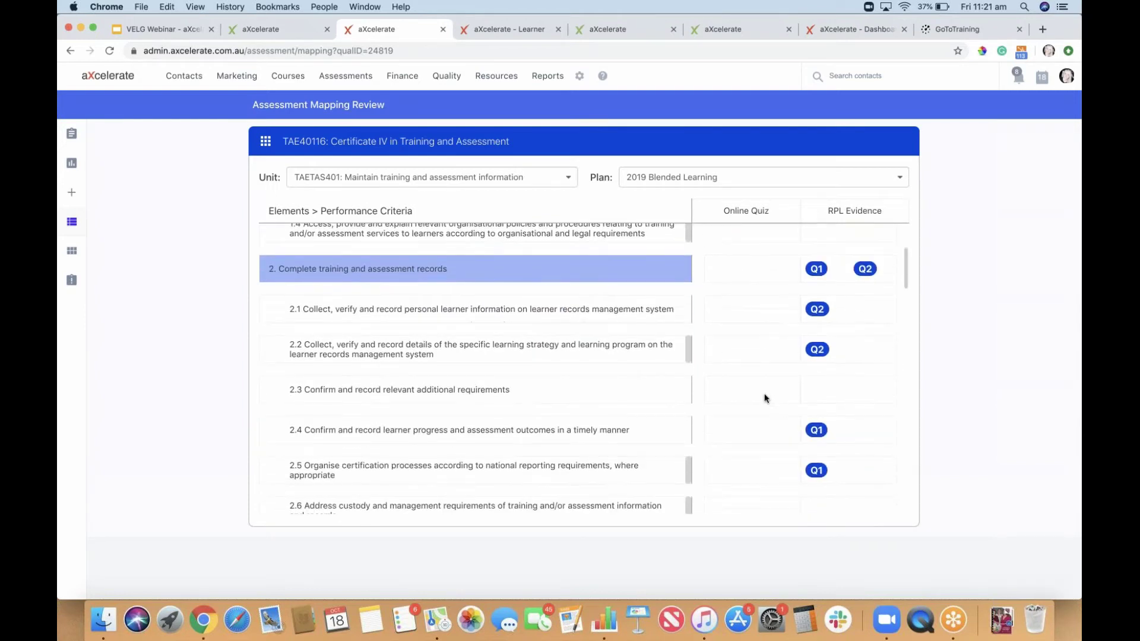
scroll(765, 398, up, 5)
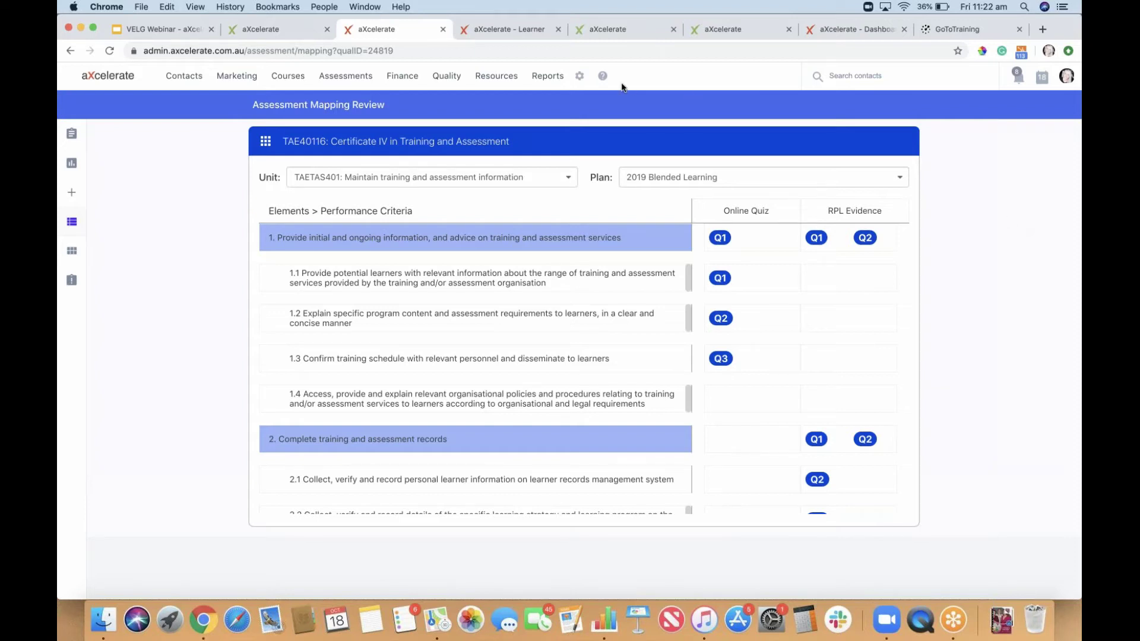
- Switch to the Google Slides presentation and show the Learner Portal slide
click(176, 33)
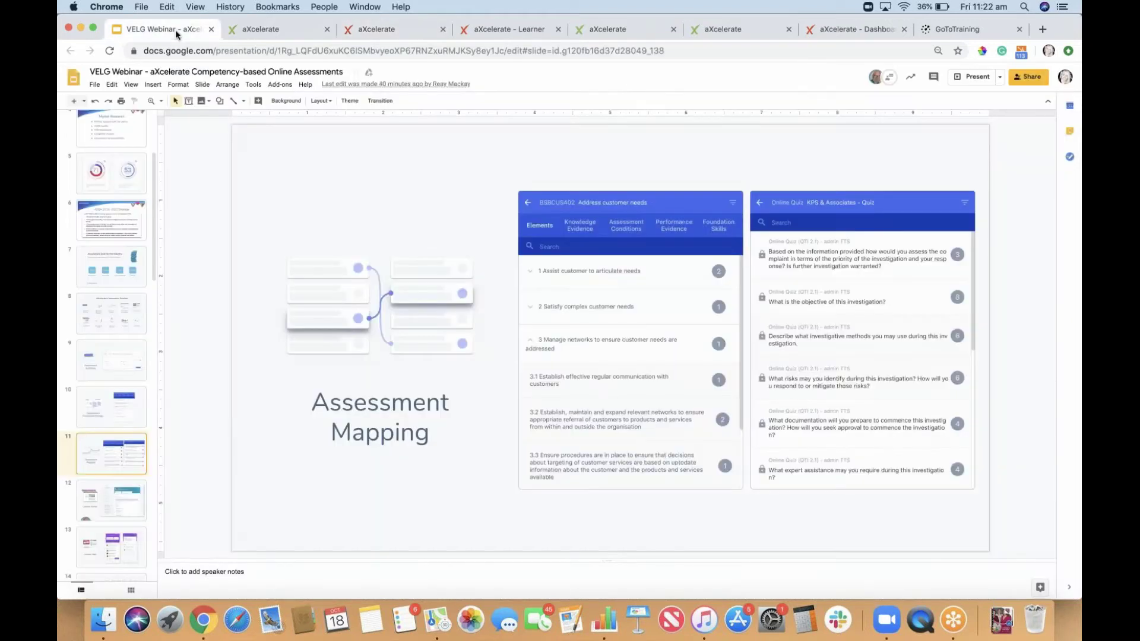
scroll(109, 401, down, 1)
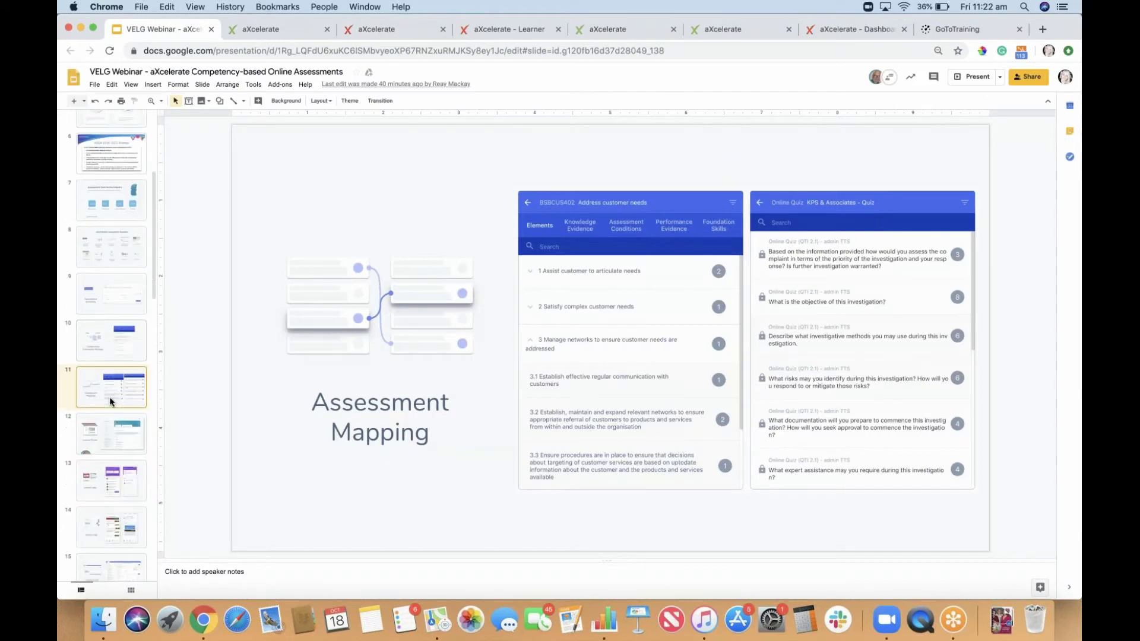
click(358, 32)
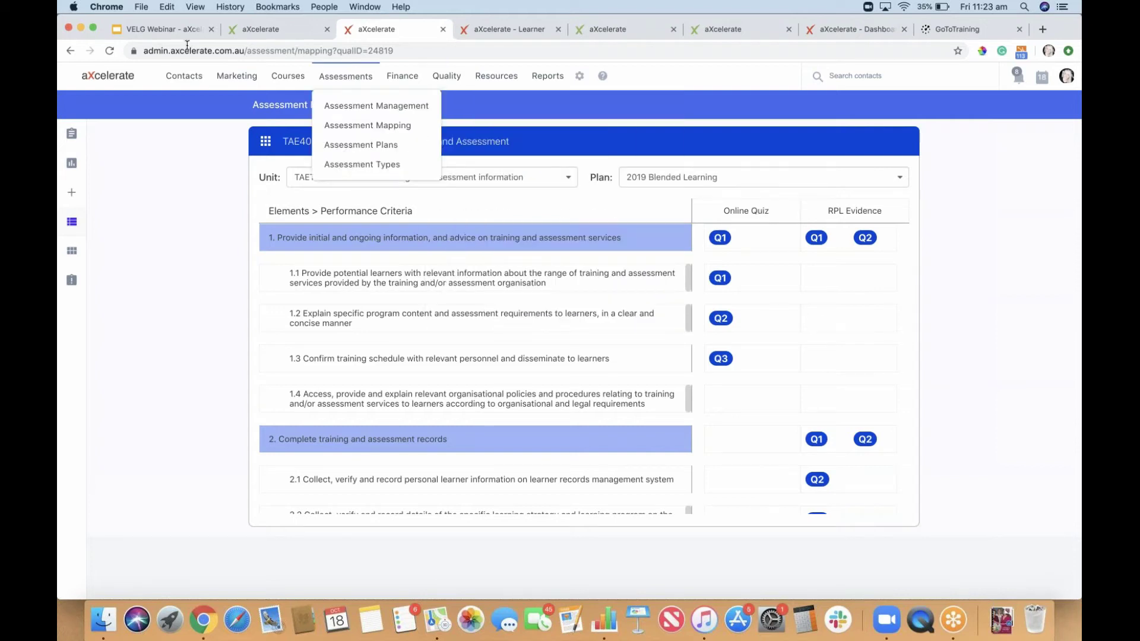
click(170, 34)
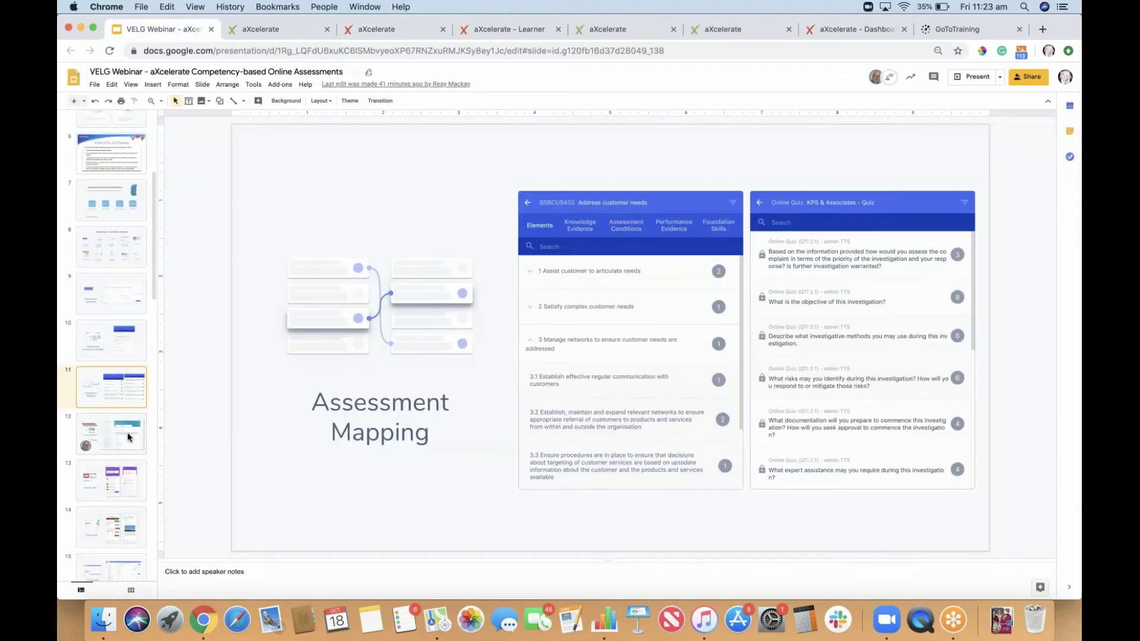
click(130, 437)
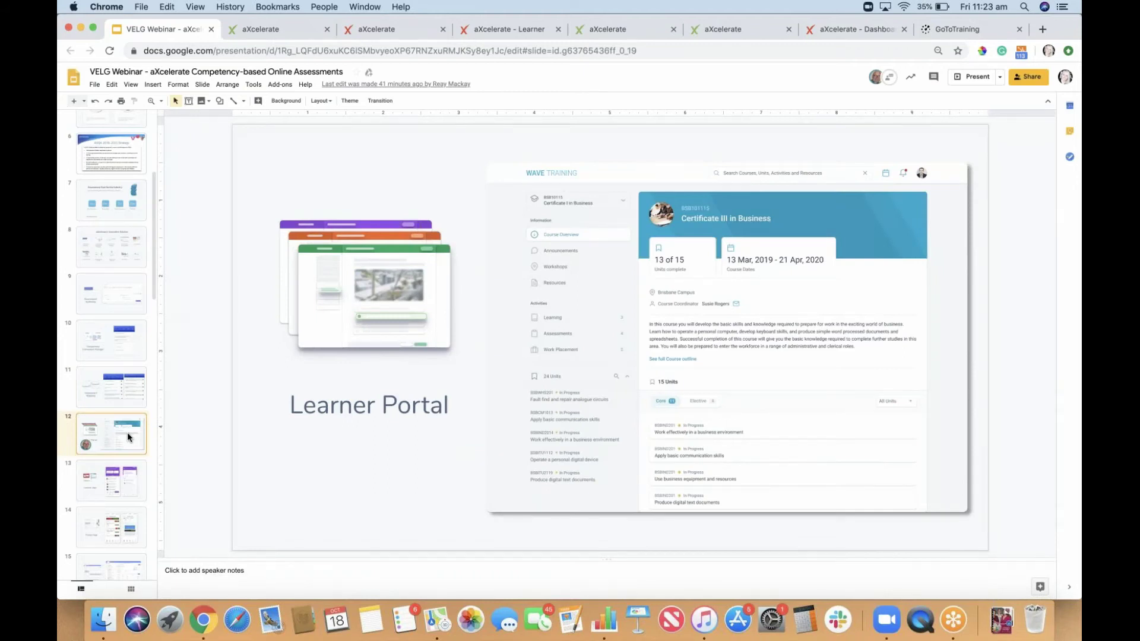
- Switch to the aXcelerate learner portal, view the Certificate II in Hospitality course overview and return to the home page
click(496, 31)
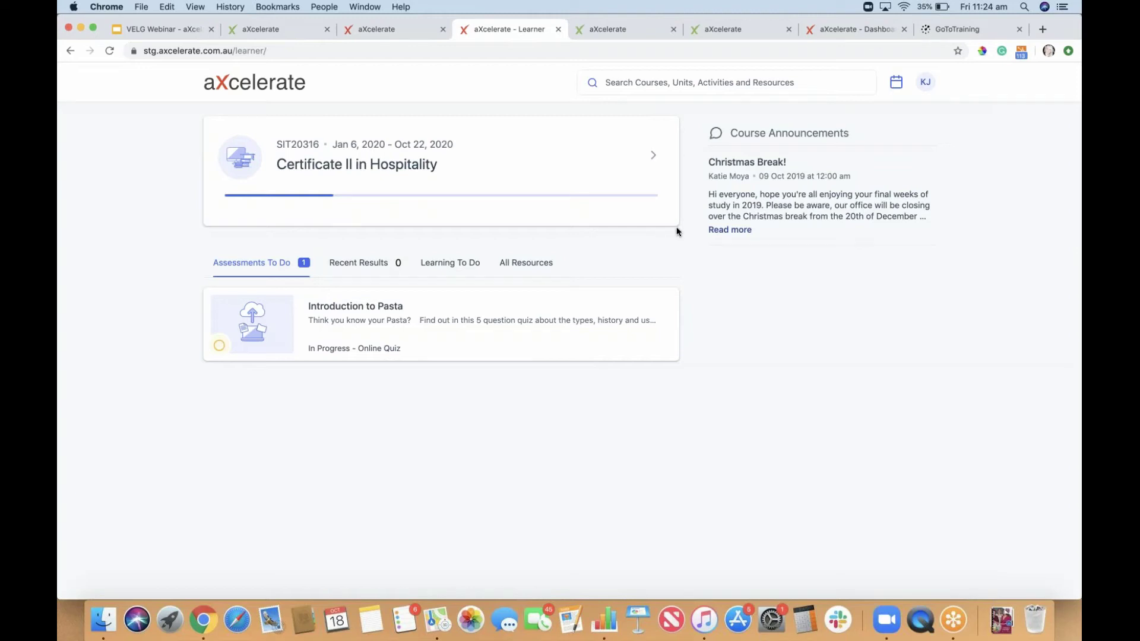
click(500, 175)
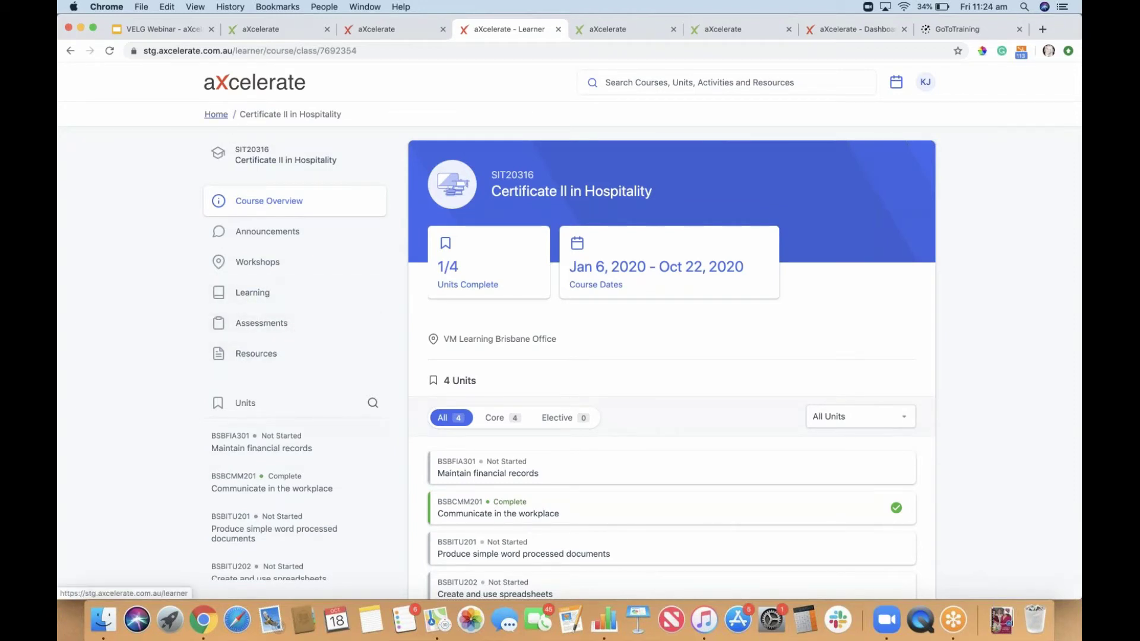
click(216, 114)
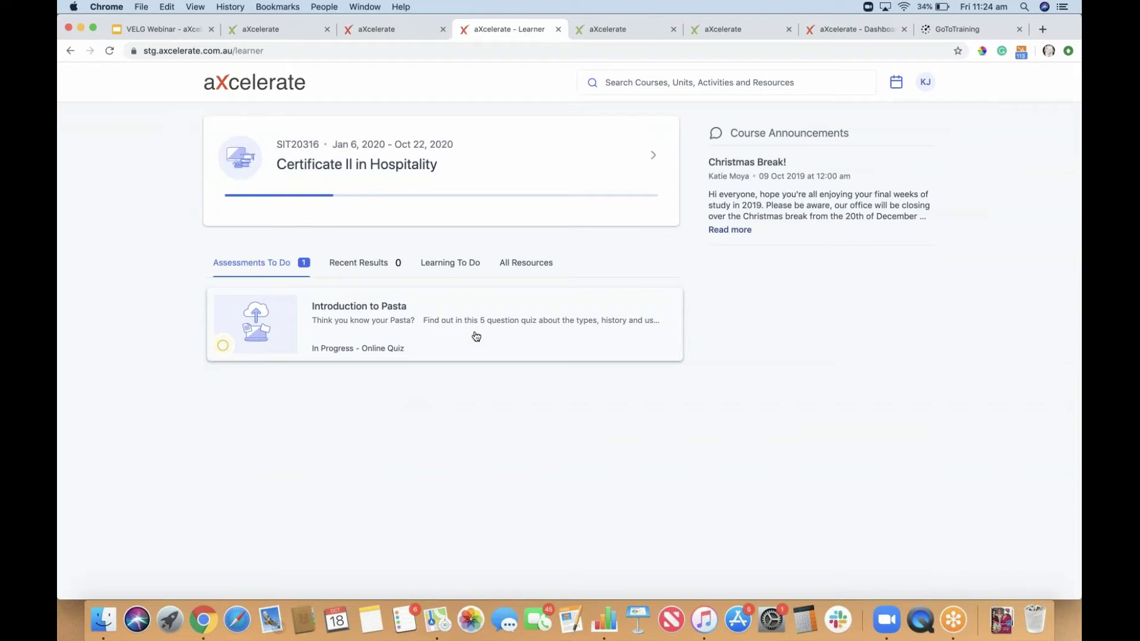
- Open the Introduction to Pasta assessment, resume attempt 1 of 15, sample its questions and review the answer options of question 1
click(476, 336)
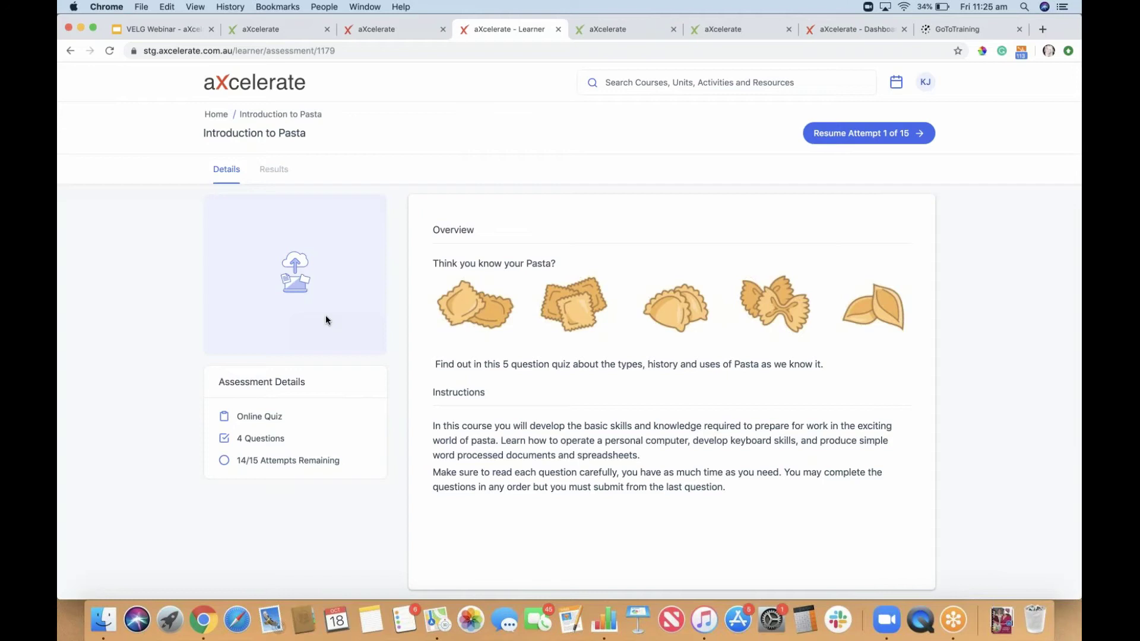
click(895, 137)
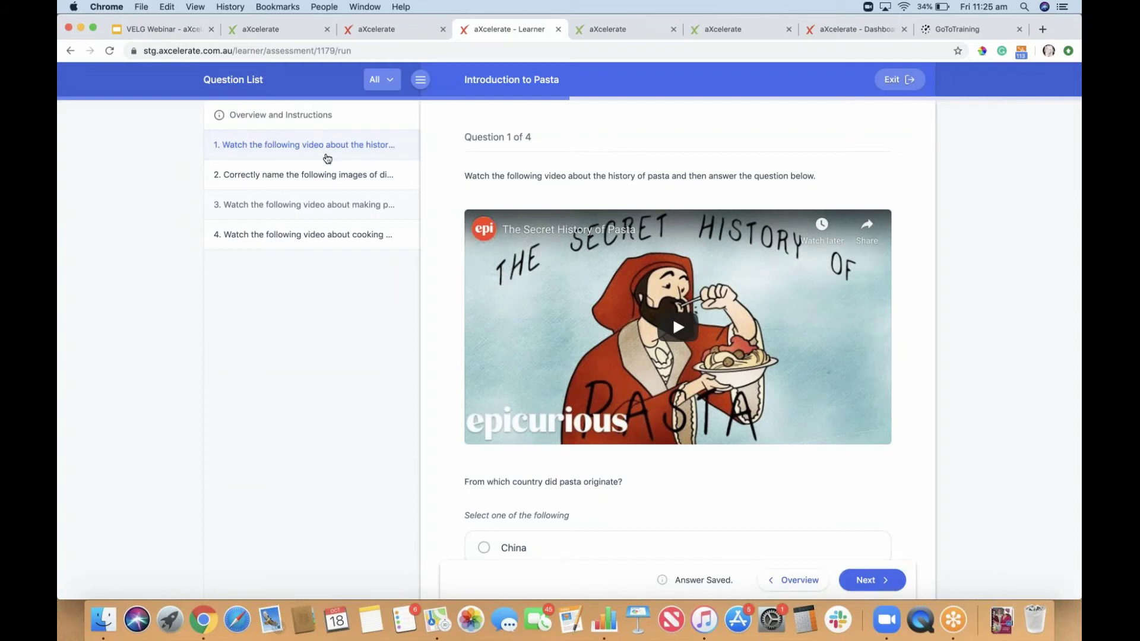
click(306, 173)
click(310, 203)
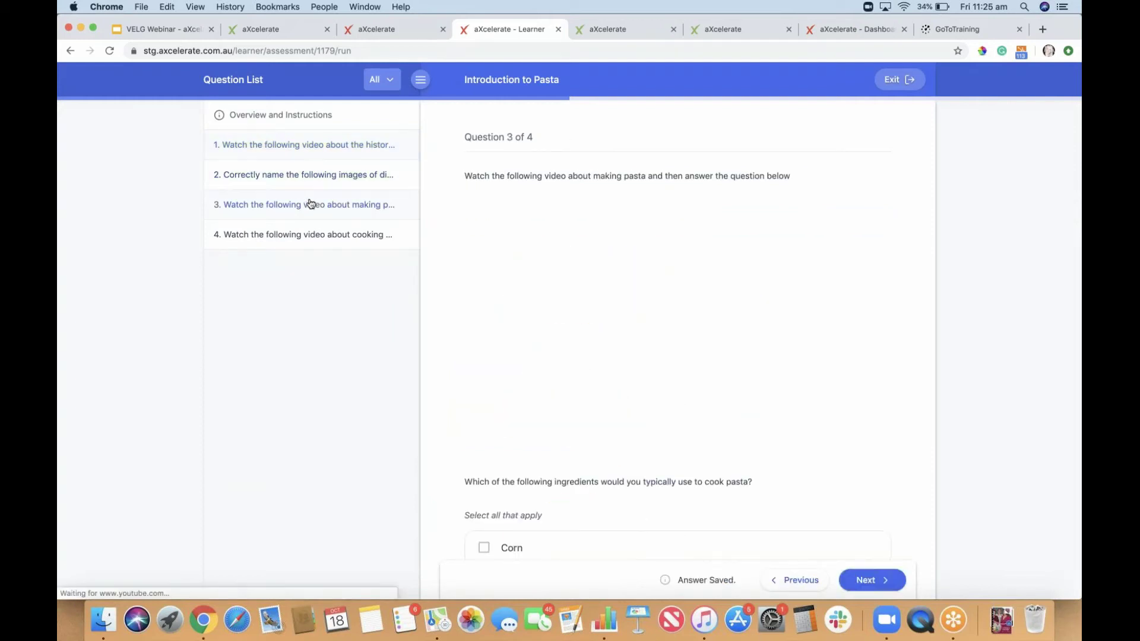
click(346, 150)
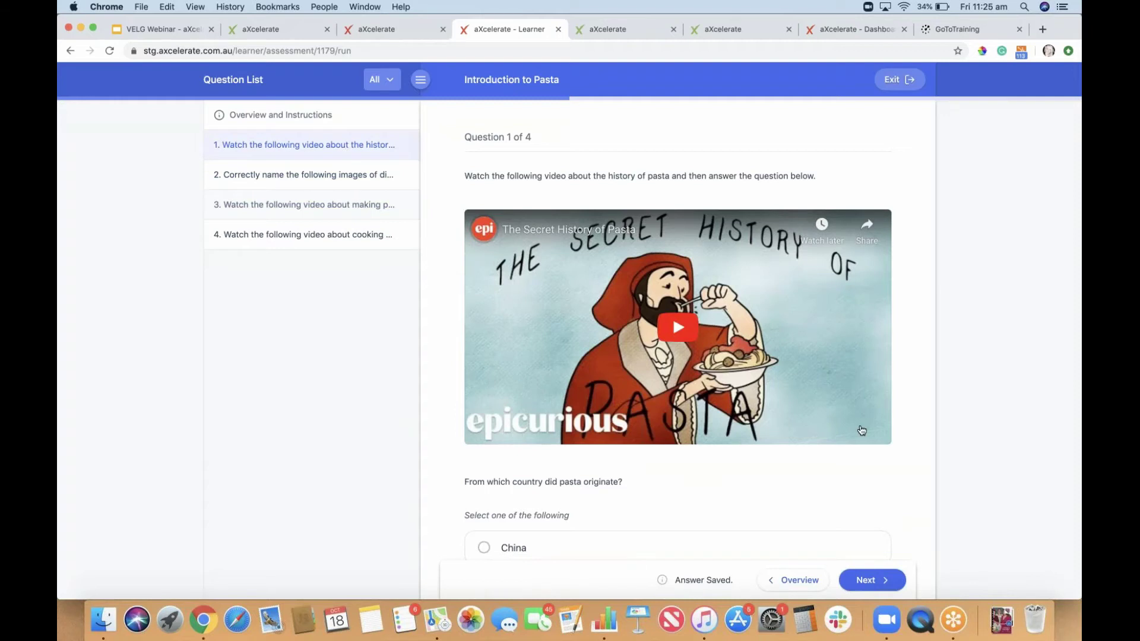
scroll(859, 428, down, 5)
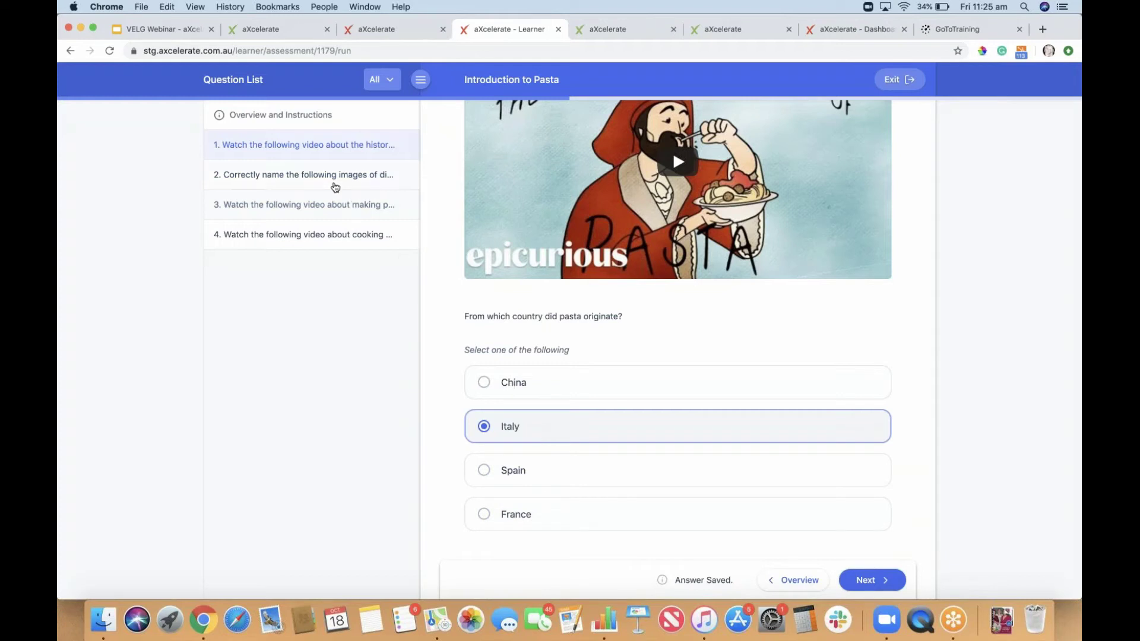
- Review question 2 with its fill-in blanks for naming pasta images, and open question 3 about making pasta
click(334, 186)
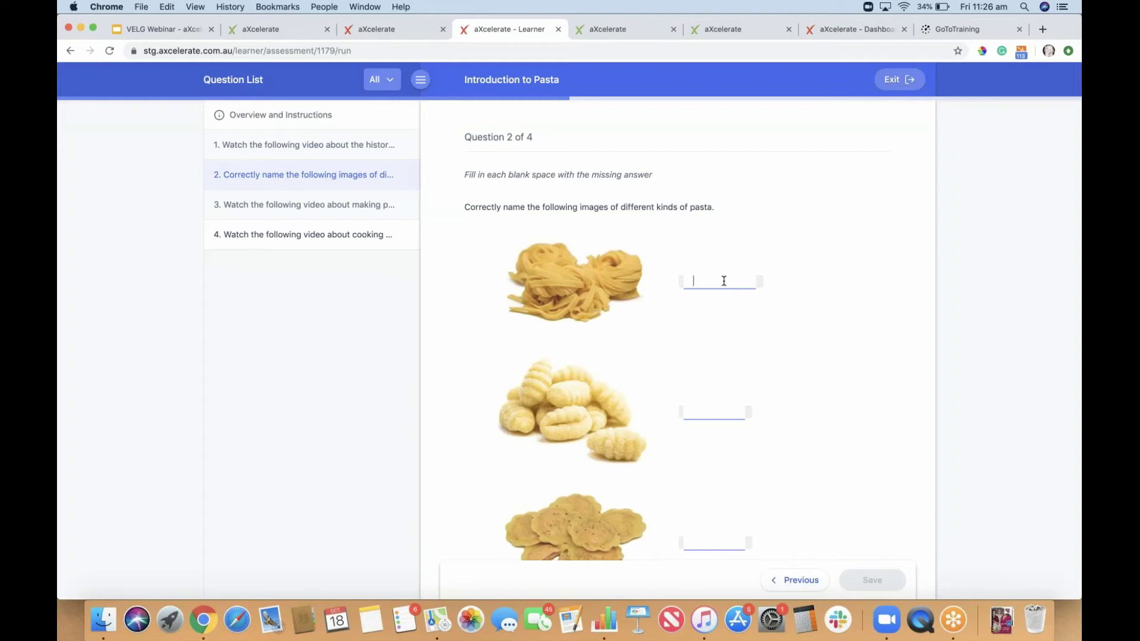
scroll(723, 280, down, 5)
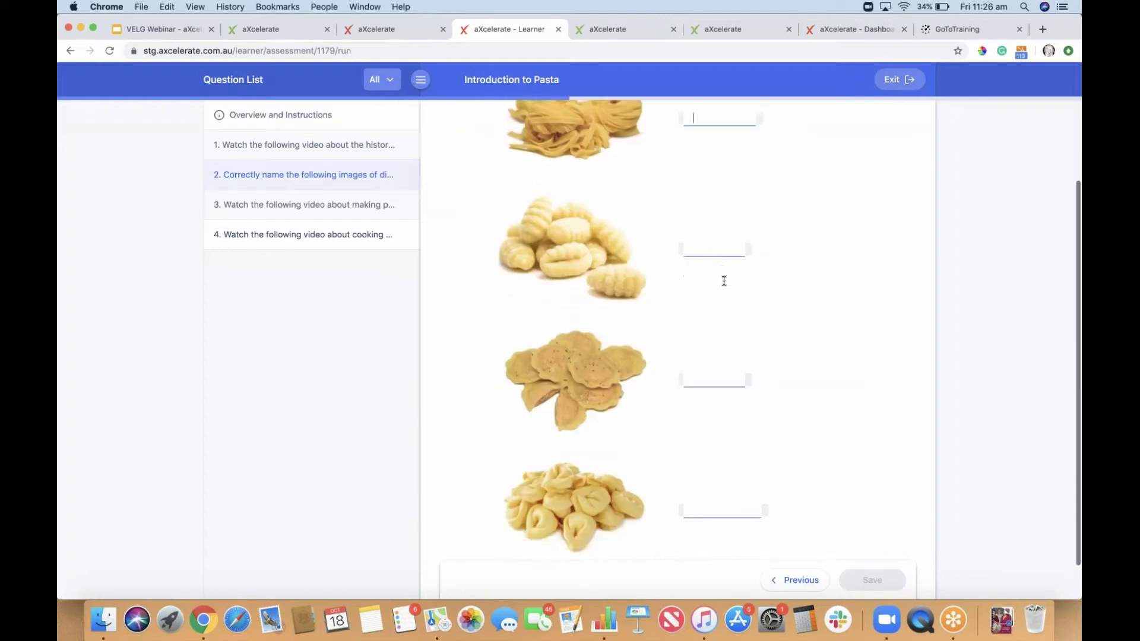
scroll(722, 280, up, 5)
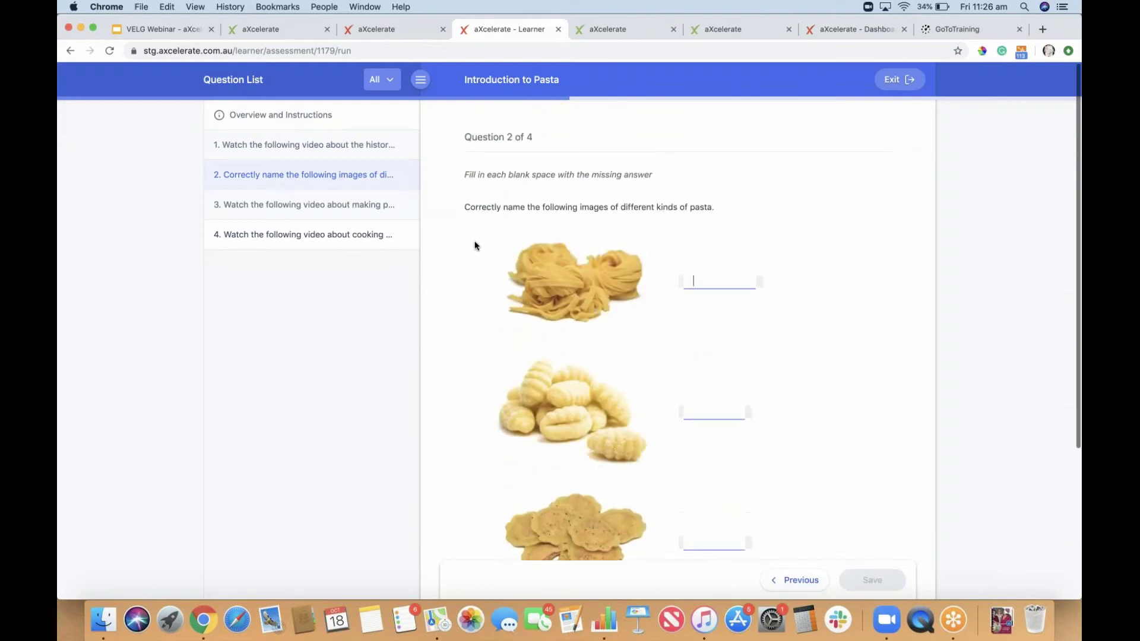
click(331, 208)
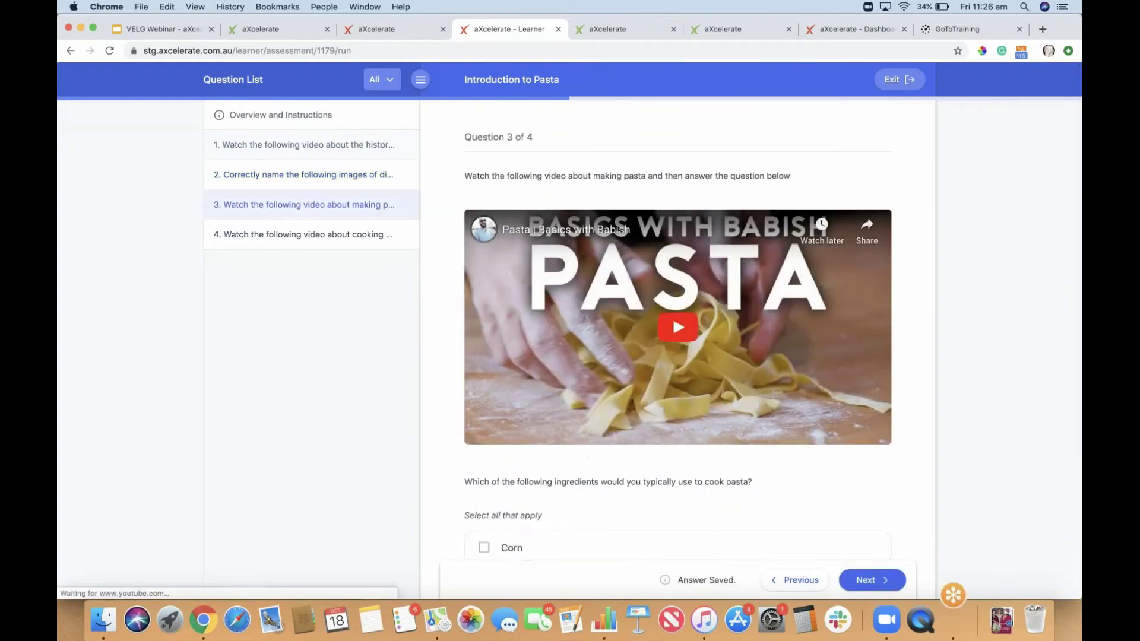
- Review the answer options of question 3 and the written-answer question 4 about cooking gnocchi, and exit the Introduction to Pasta assessment
scroll(672, 106, down, 4)
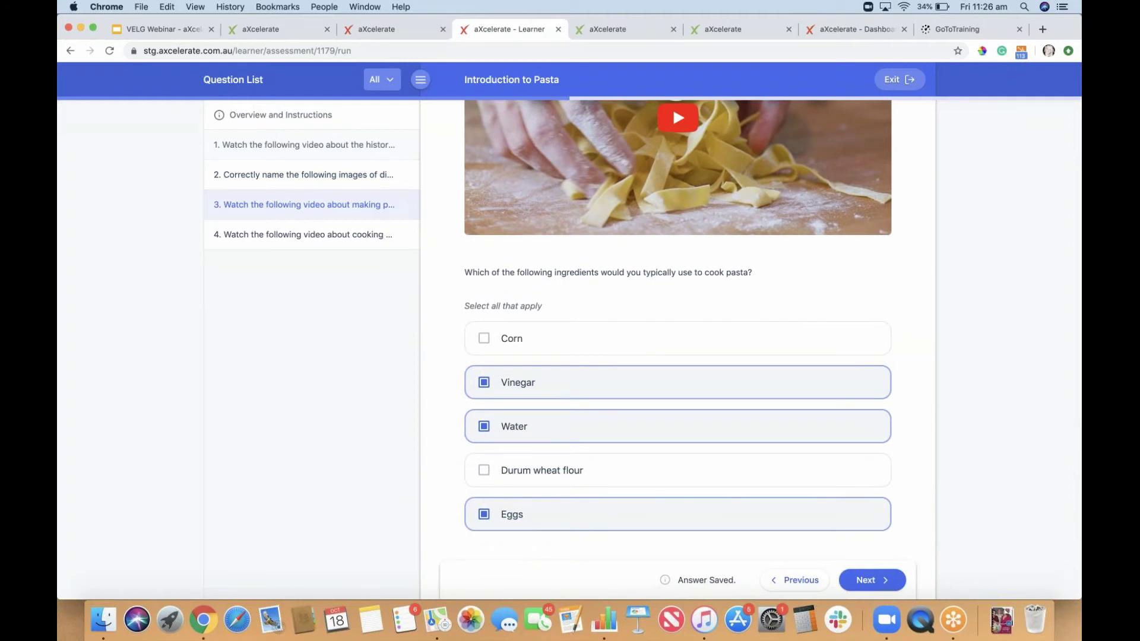
click(311, 240)
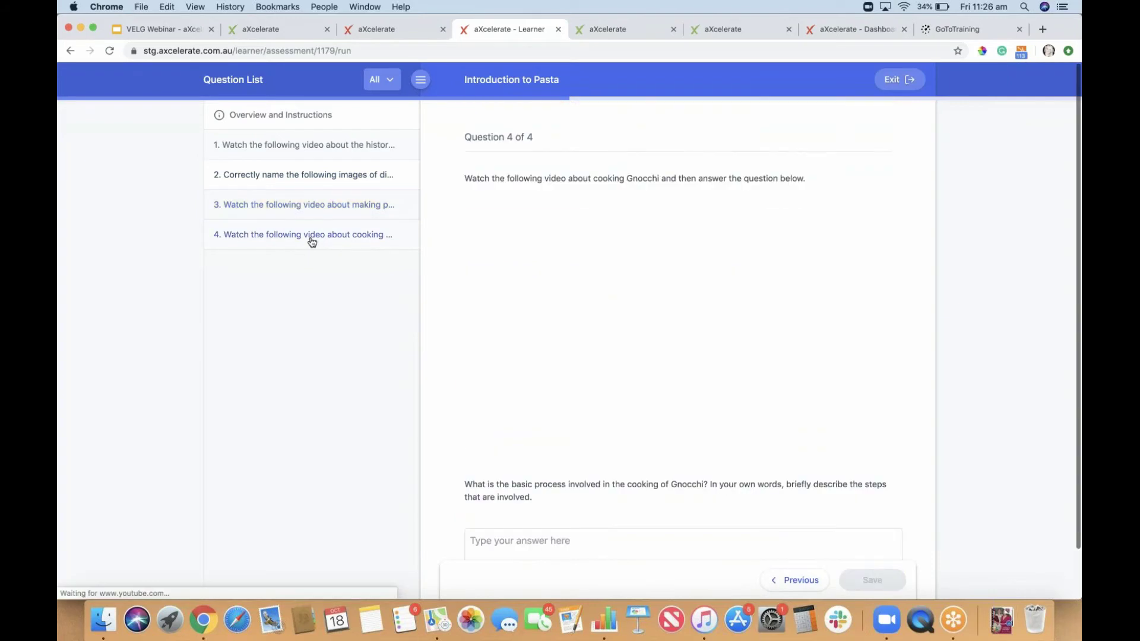
scroll(428, 354, down, 2)
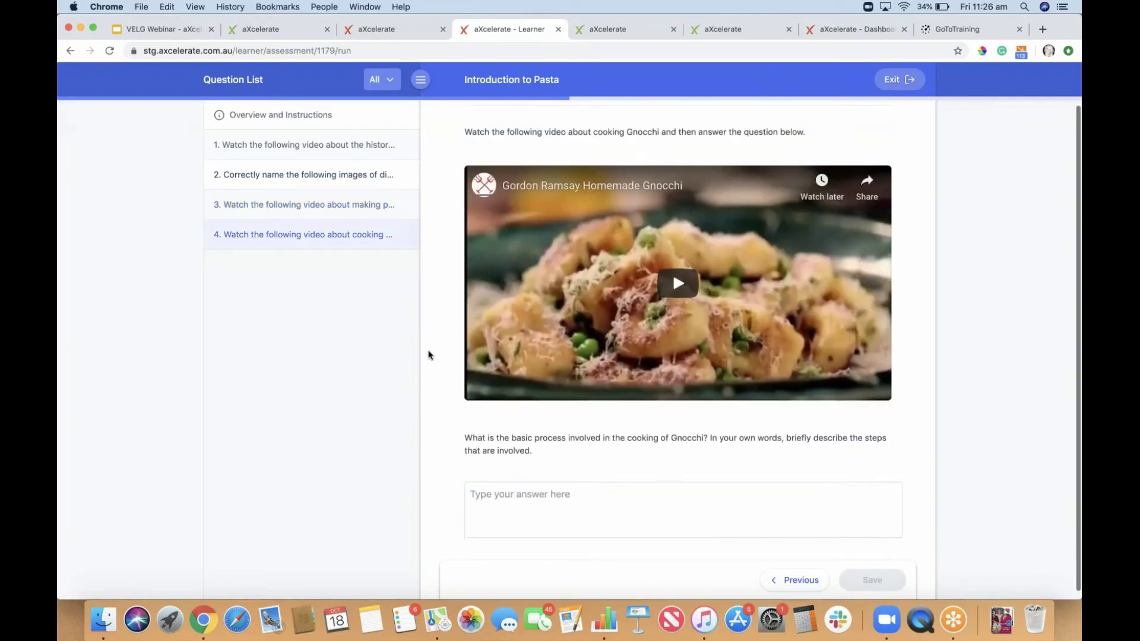
click(534, 496)
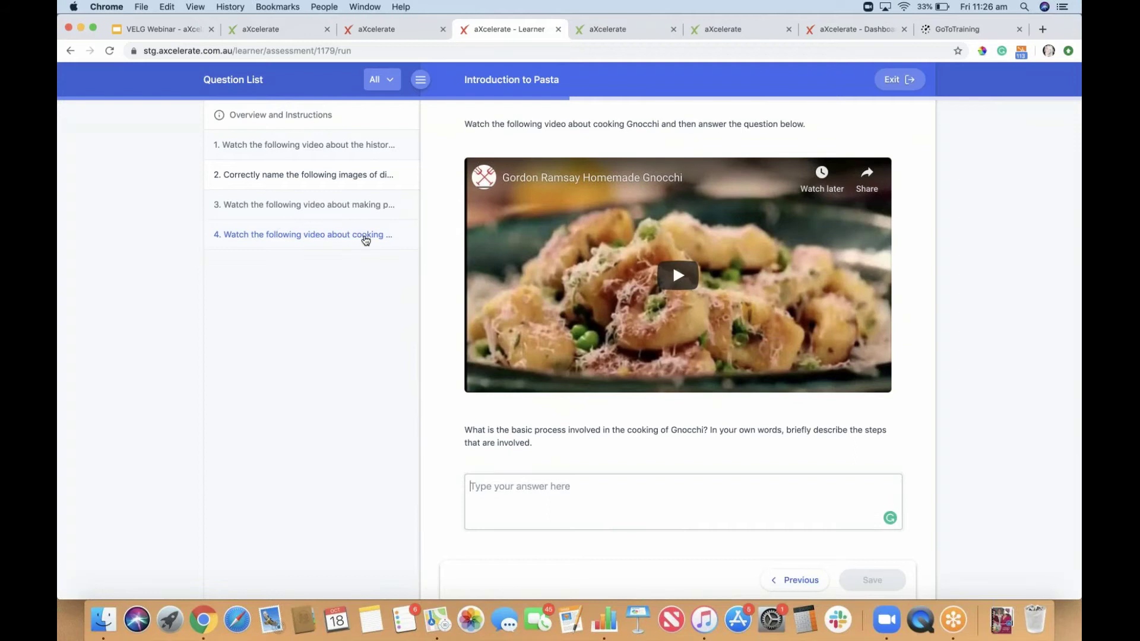
click(585, 522)
click(903, 82)
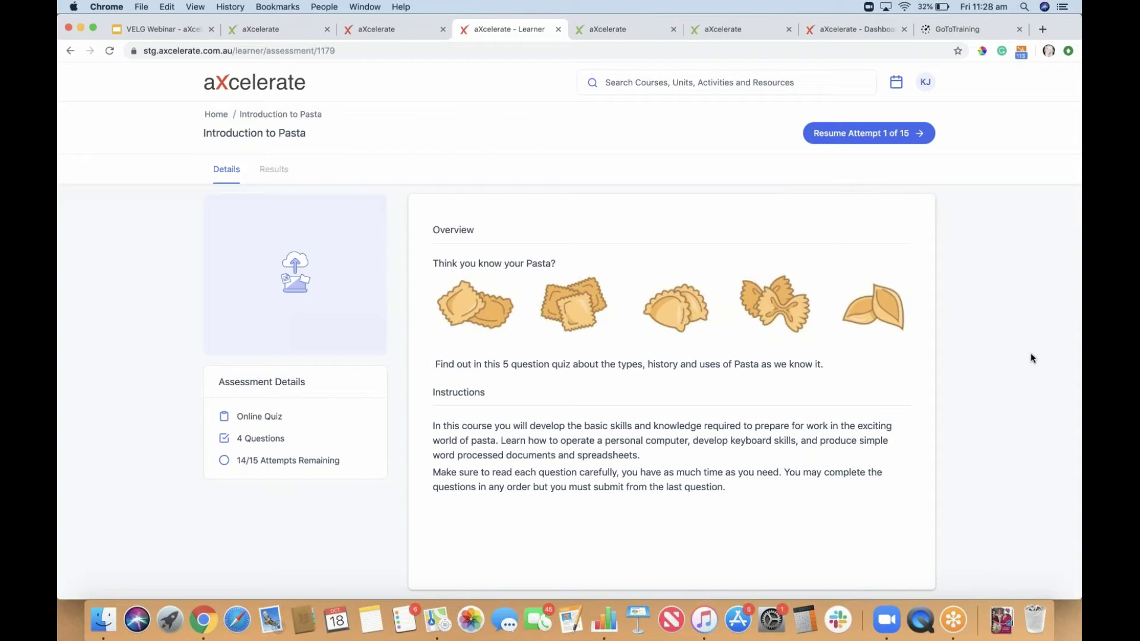
- Switch to the Google Slides presentation and alternate between the Learner App and Trainer App slides, ending on Trainer App
click(162, 34)
click(113, 482)
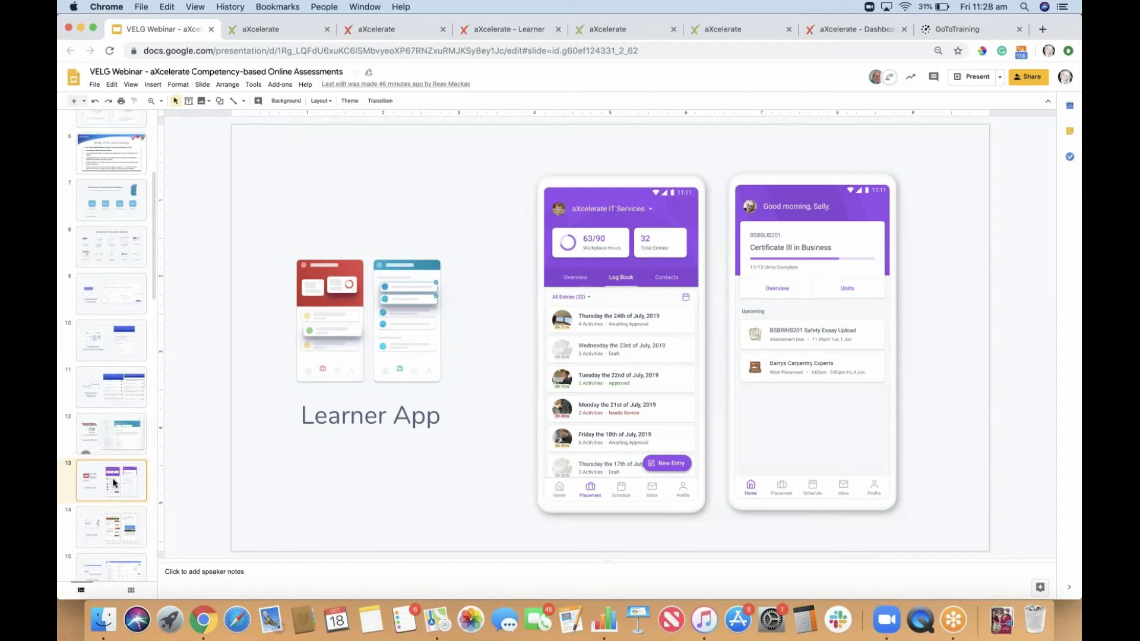
click(115, 530)
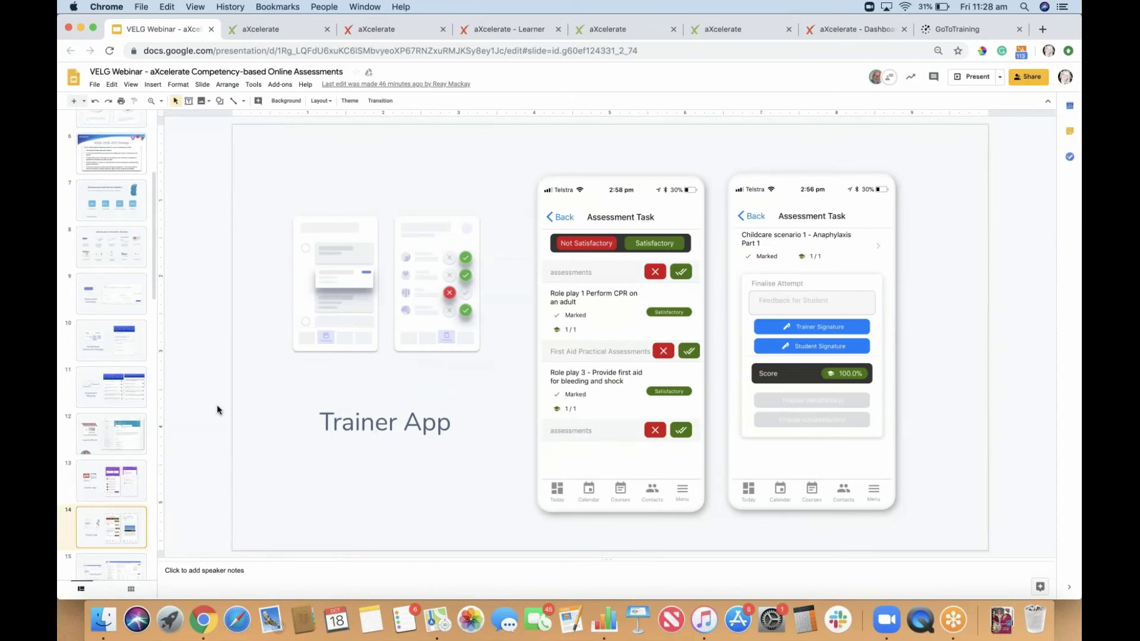
key(Up)
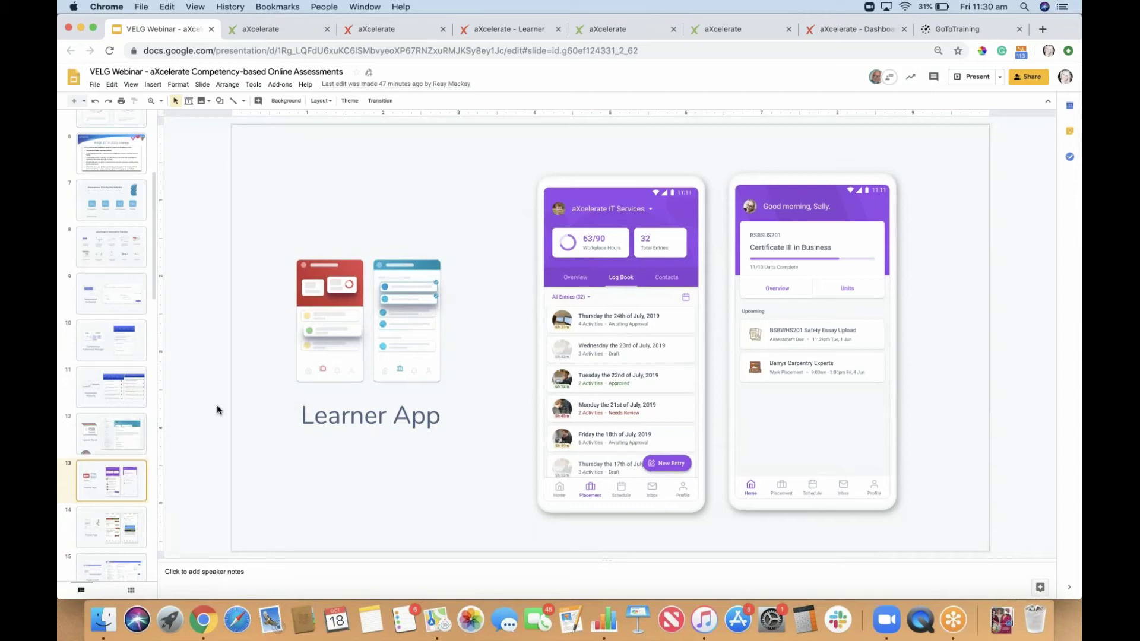
key(Down)
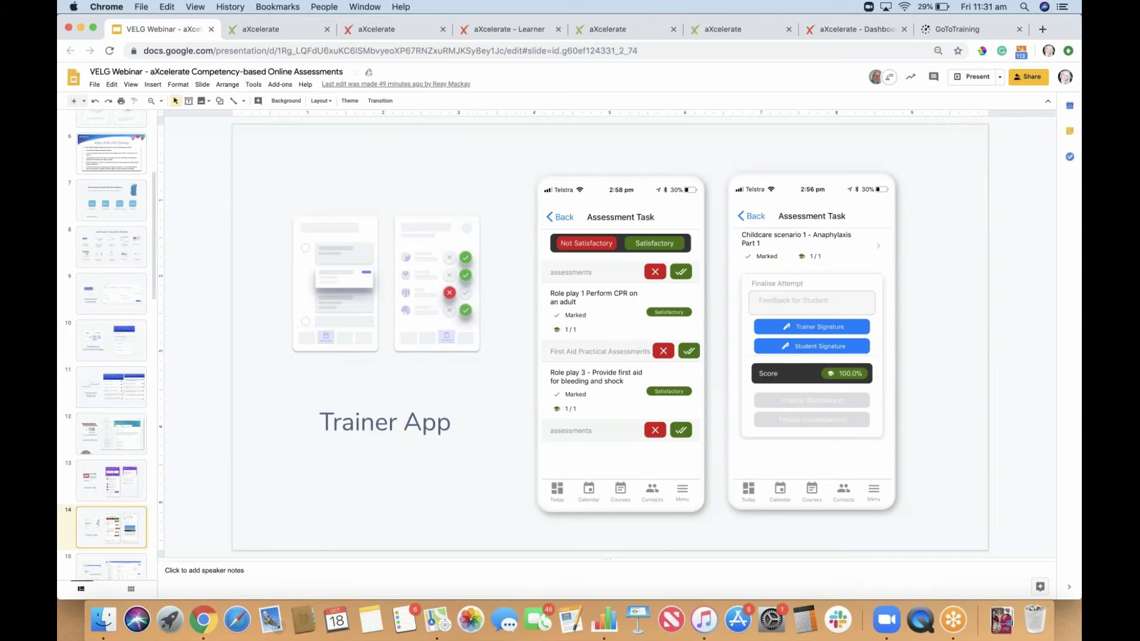
- Show the Assessment Management slide, glance at the Assessment Marking slide and return to Assessment Management
click(111, 567)
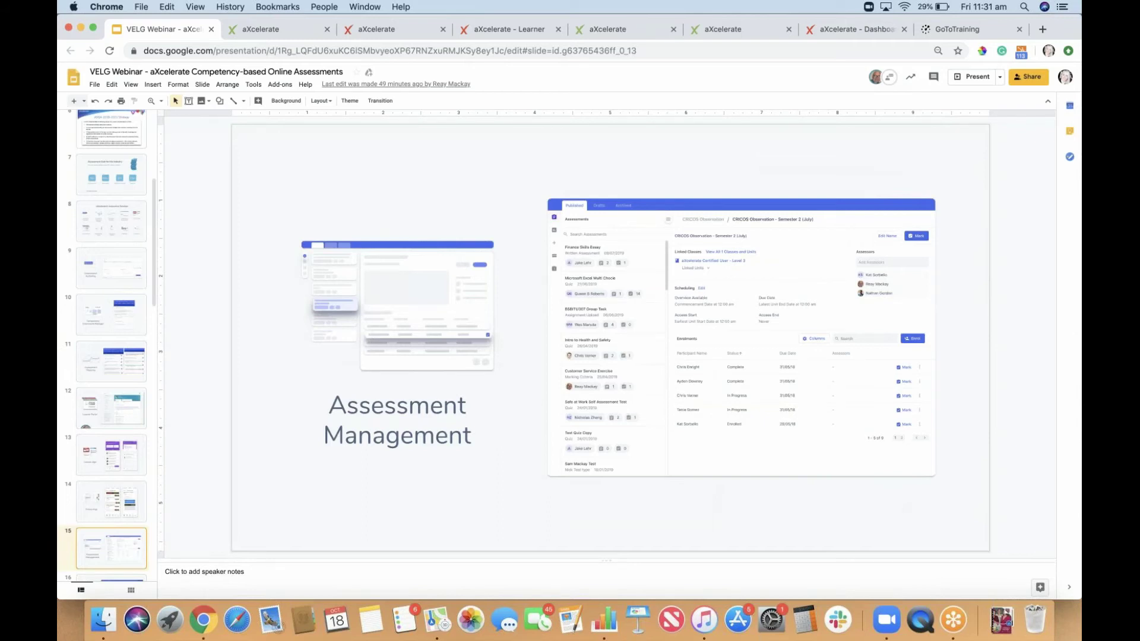
click(111, 577)
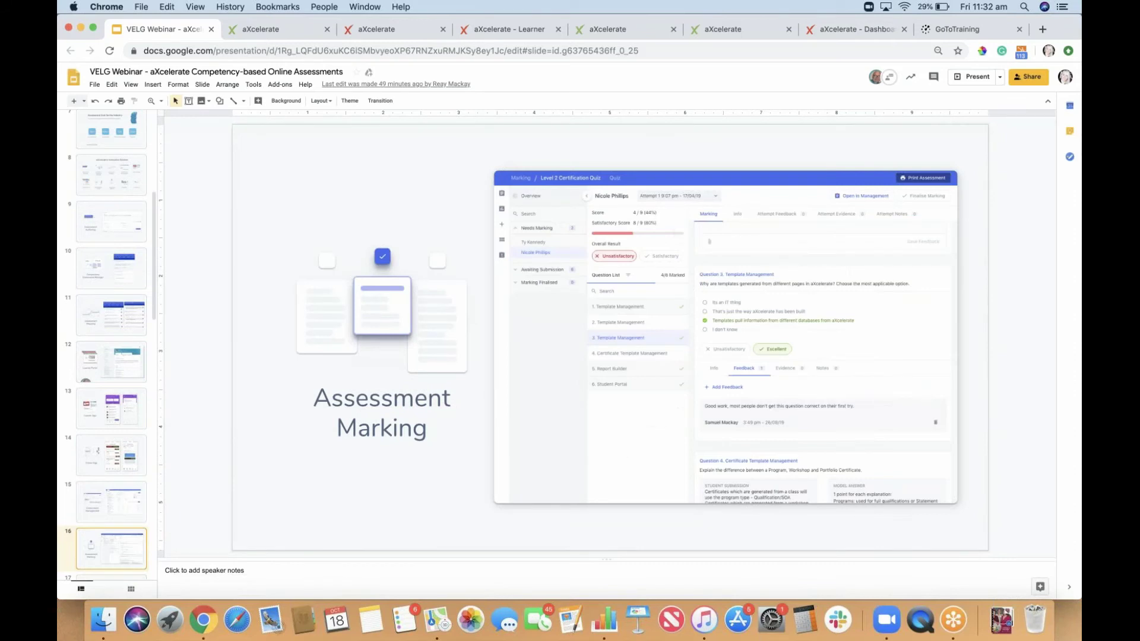
click(111, 502)
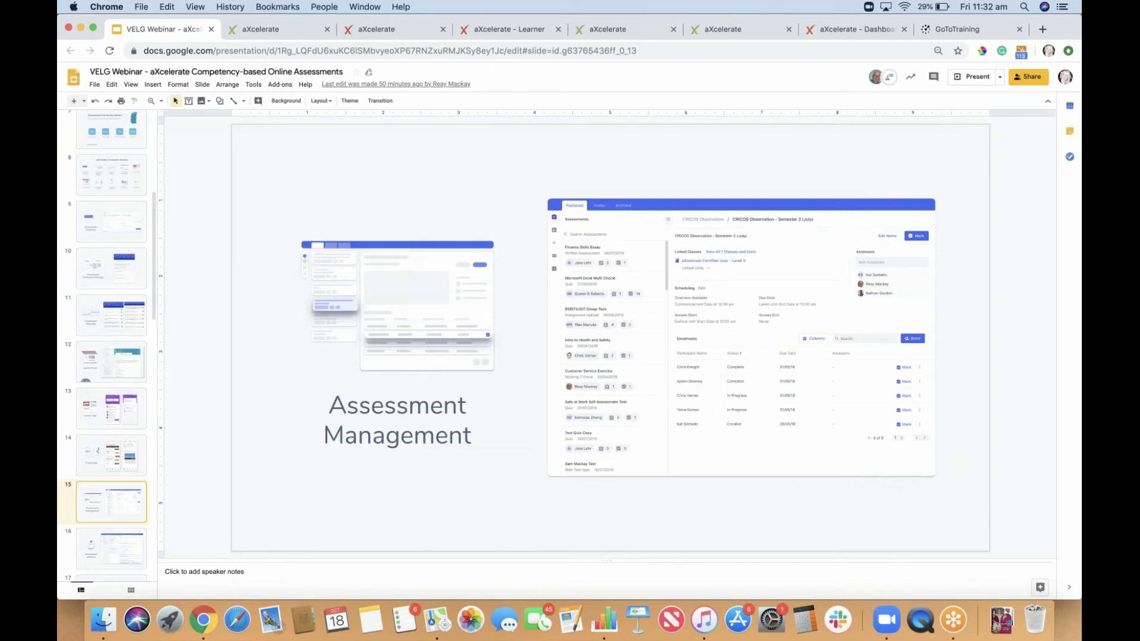
- Switch to aXcelerate's assessment management and view the Introduction to Pasta (02/10/19) instance
click(646, 33)
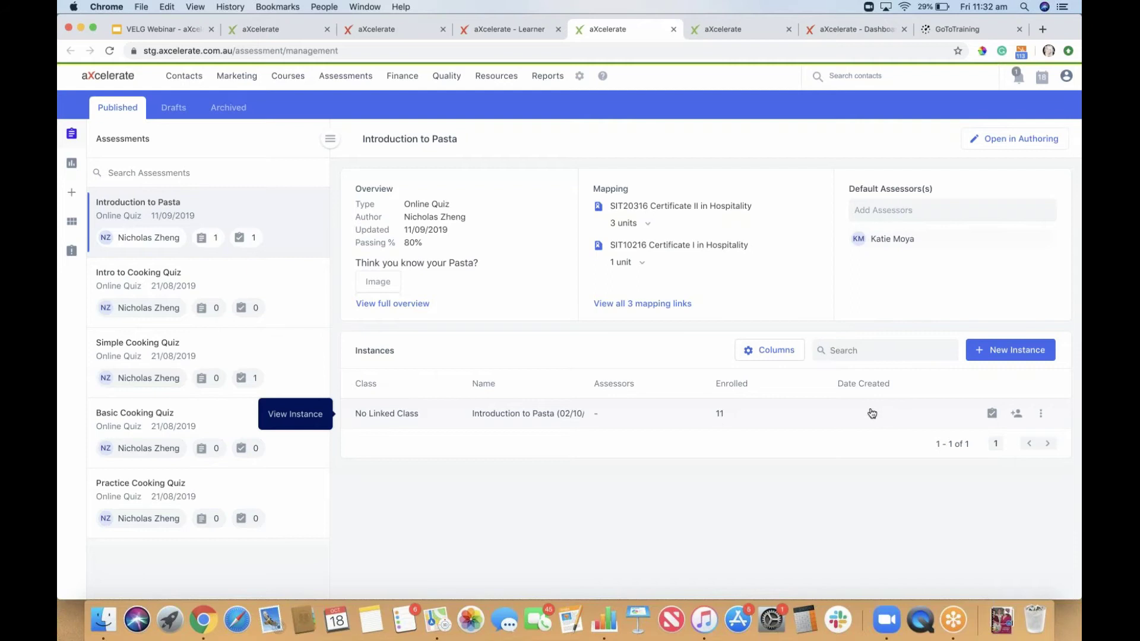
click(529, 423)
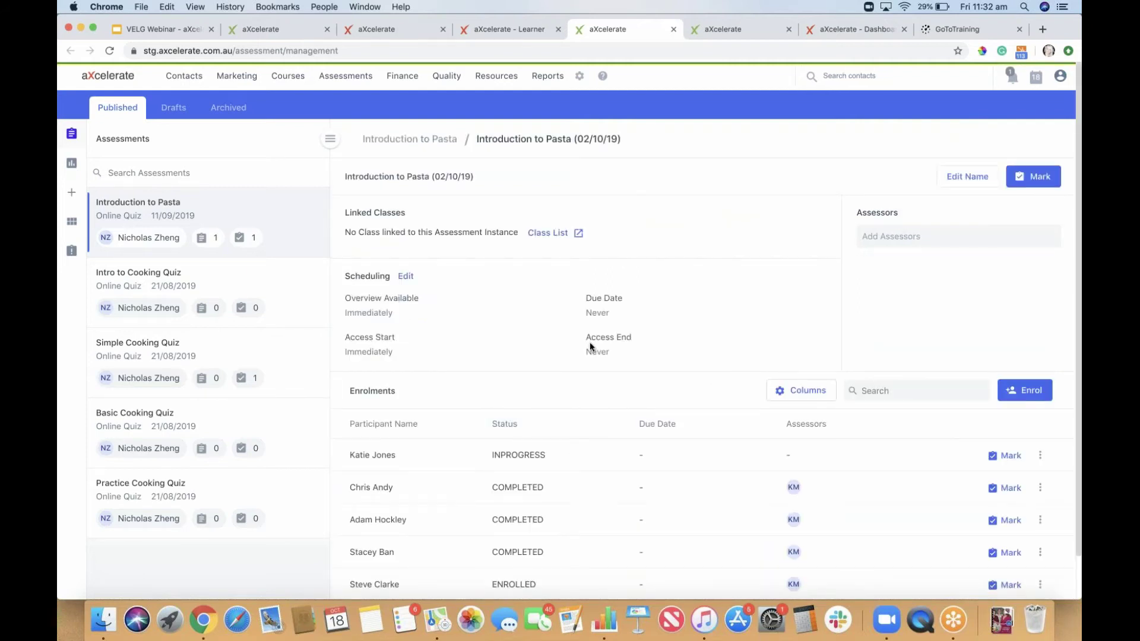
- Try an instance schedule with the due date at Latest Unit End Date and the access start at Earliest Unit Start Date
click(406, 278)
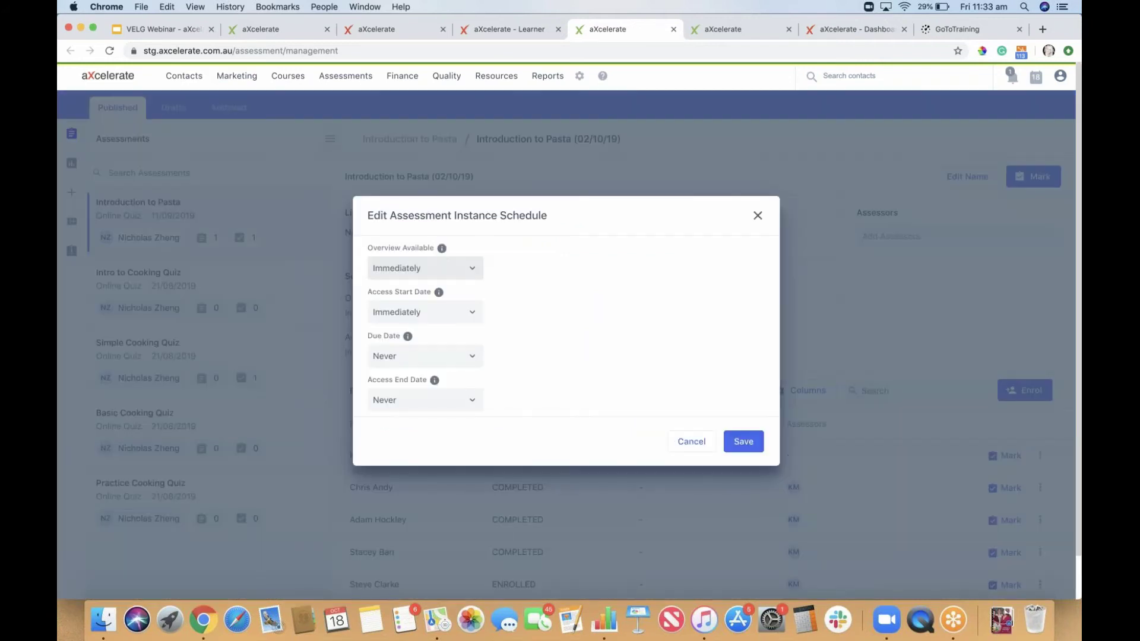
click(471, 359)
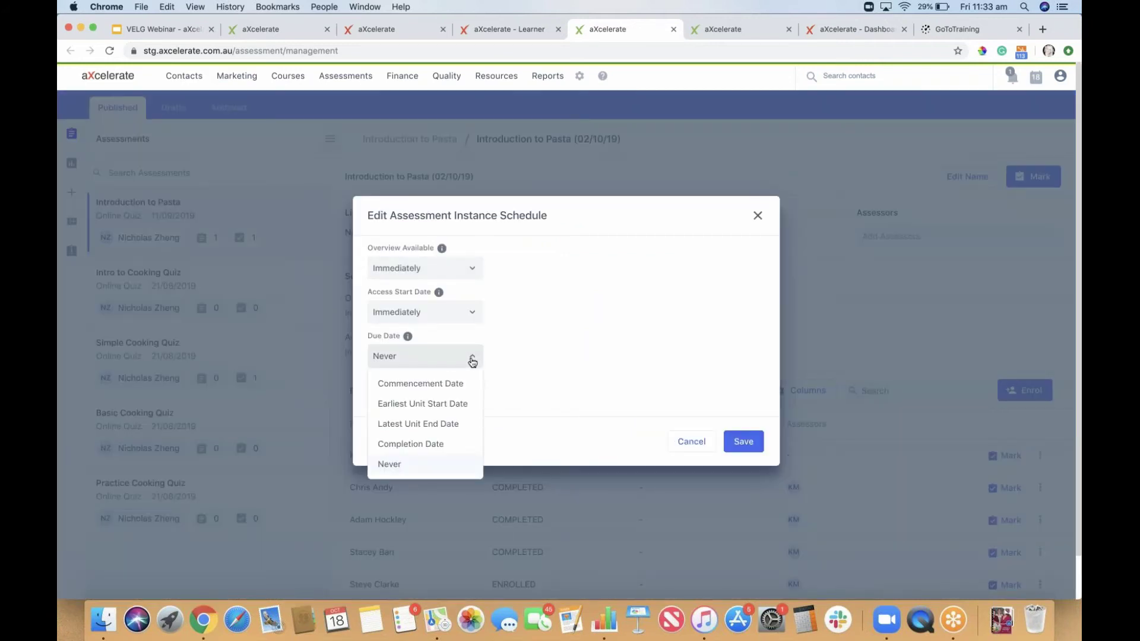
click(460, 423)
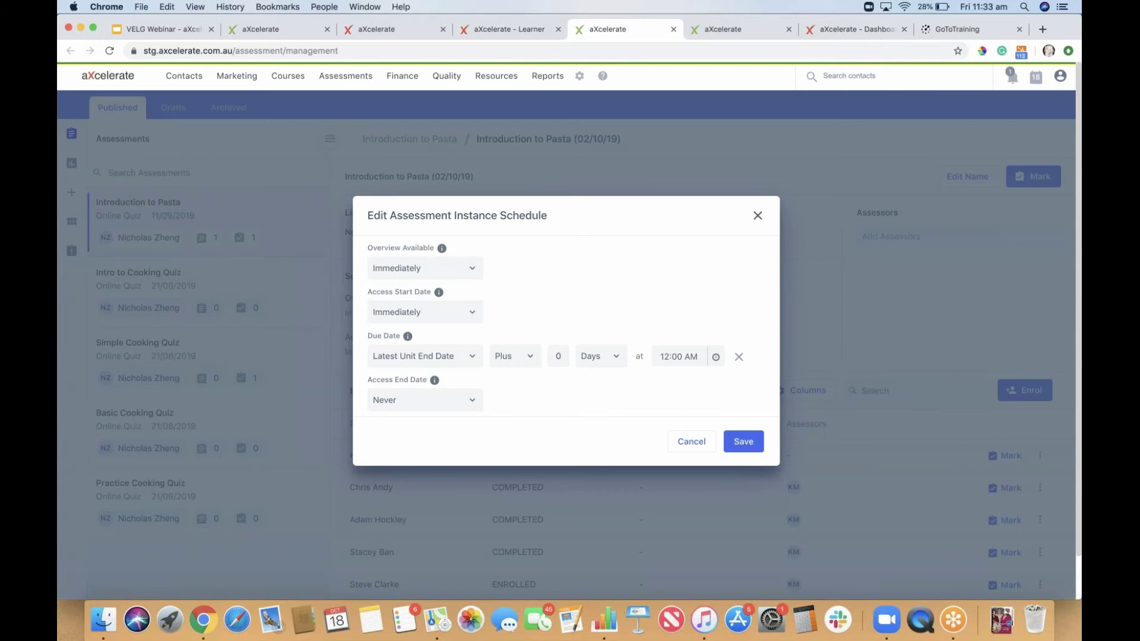
click(470, 311)
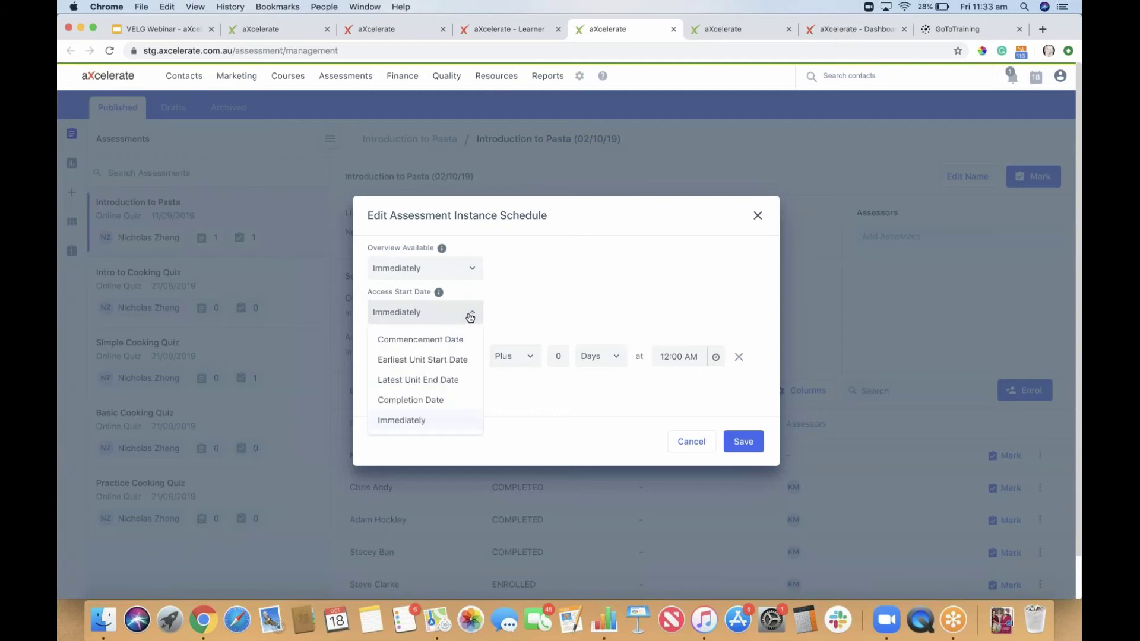
click(449, 360)
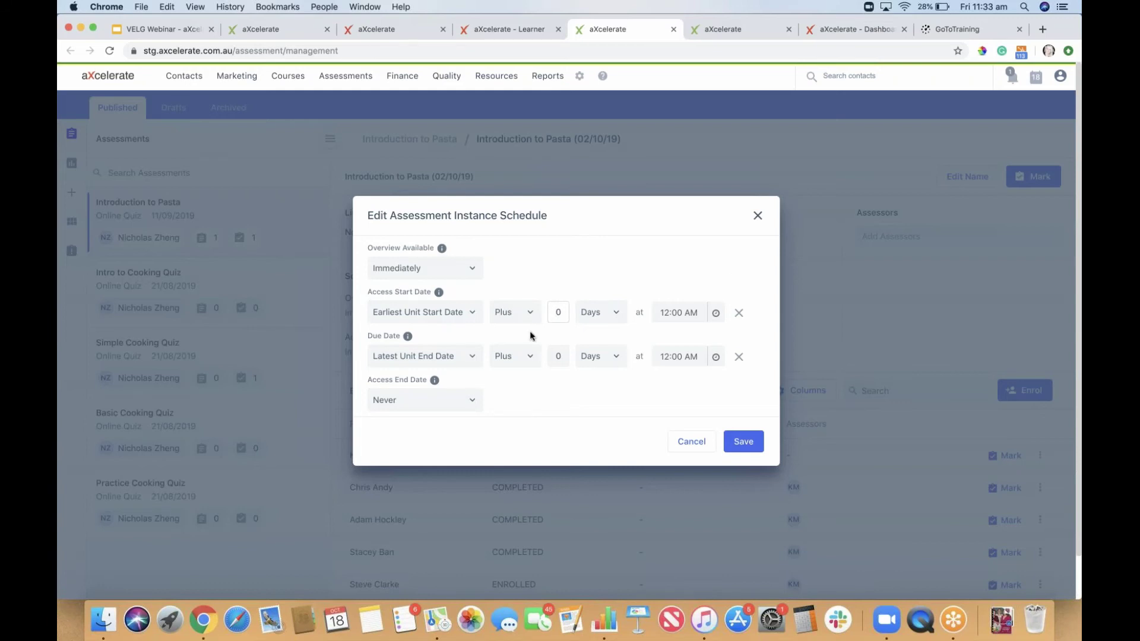
- Try Commencement Date as access start, check the due date's Plus/Minus and time-unit options, and close the schedule without saving
click(467, 312)
click(458, 339)
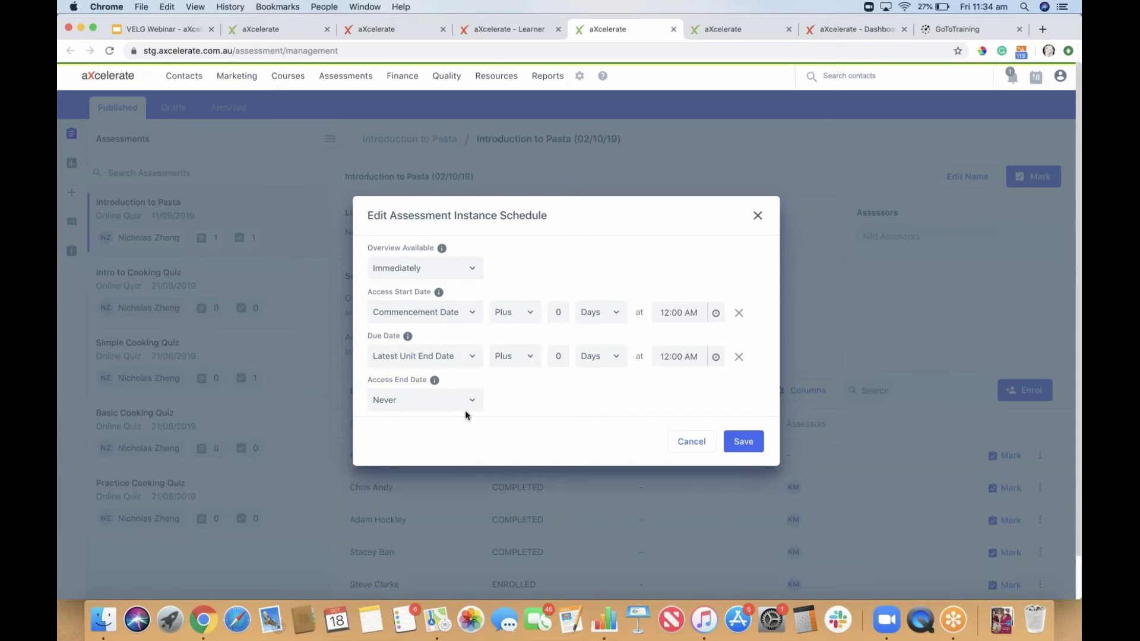
click(530, 359)
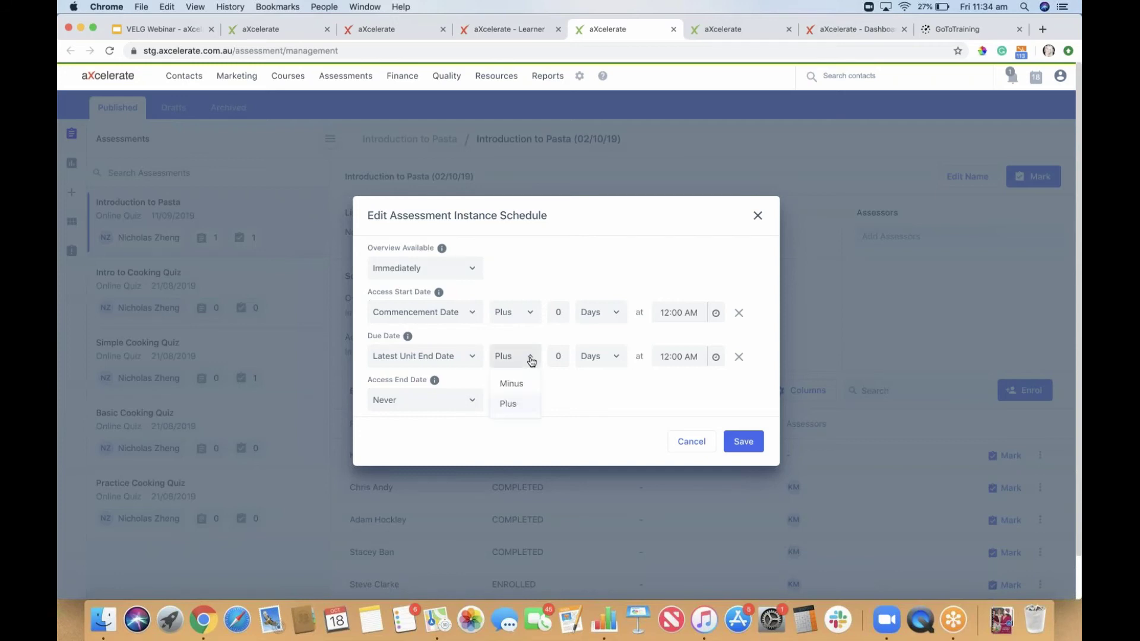
click(600, 363)
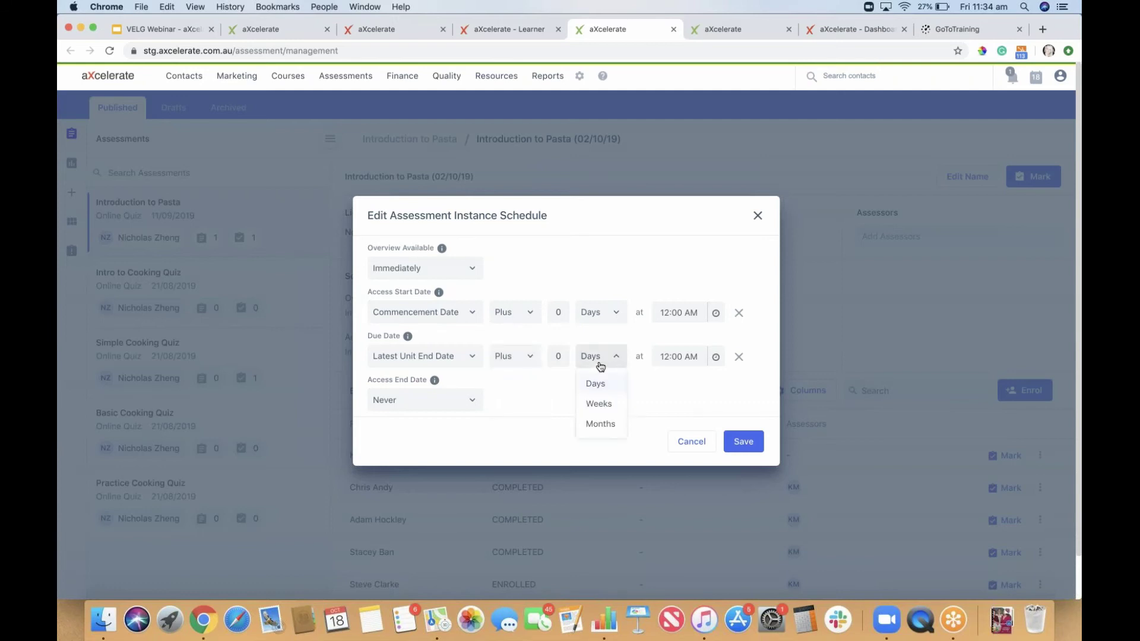
click(665, 392)
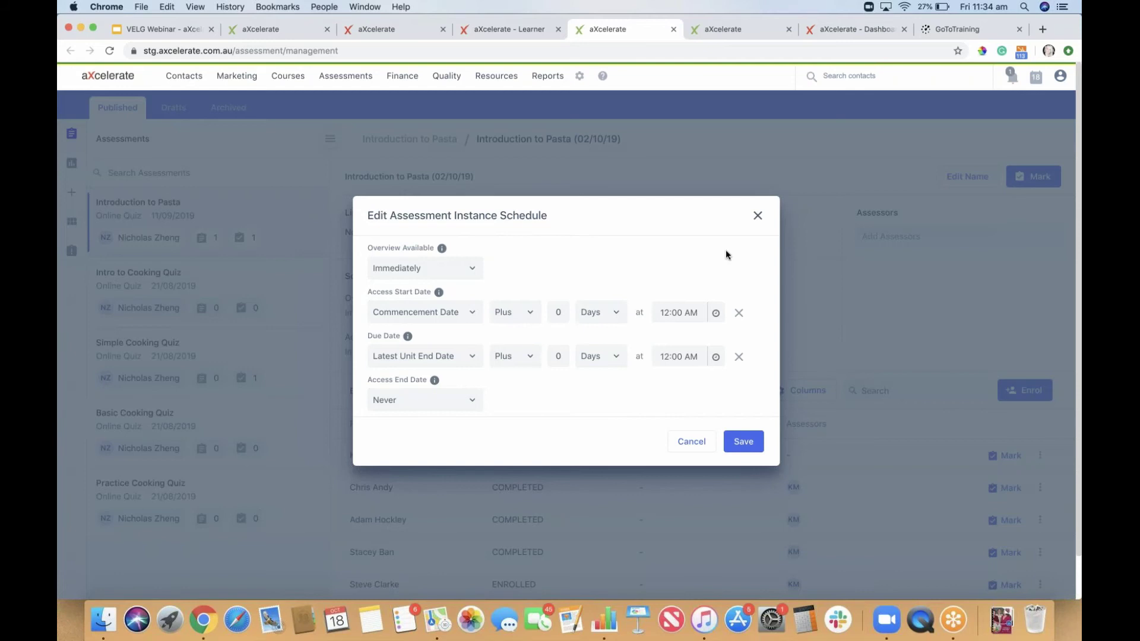
click(758, 215)
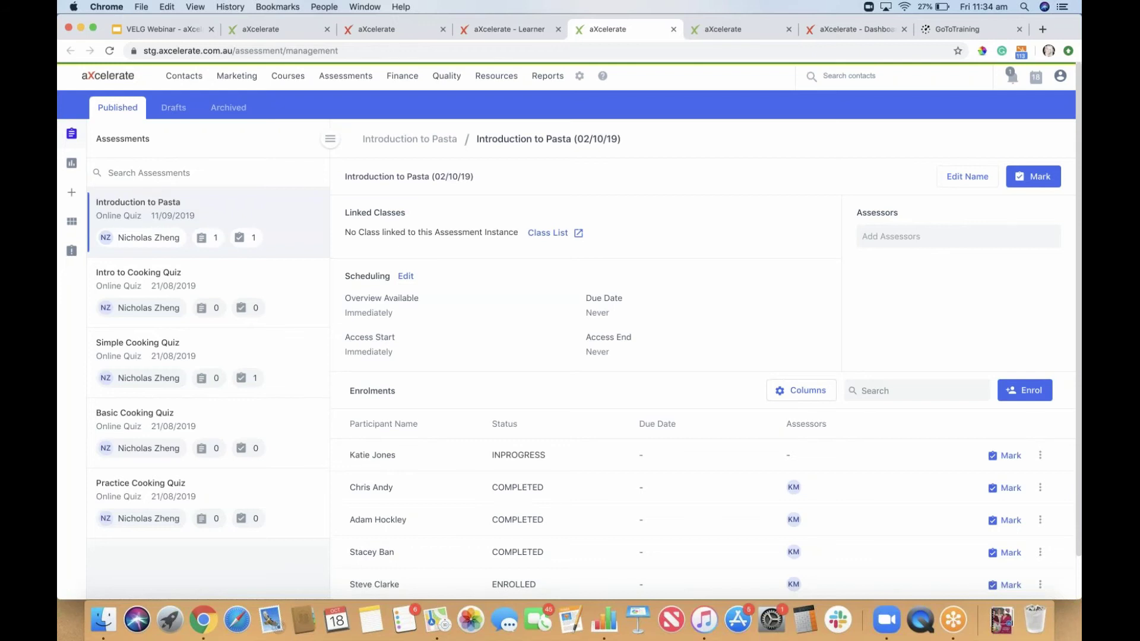
- Switch to the Introduction to Pasta marking overview and examine the enrolment chart, detailed student results and highest and lowest performing questions
click(735, 37)
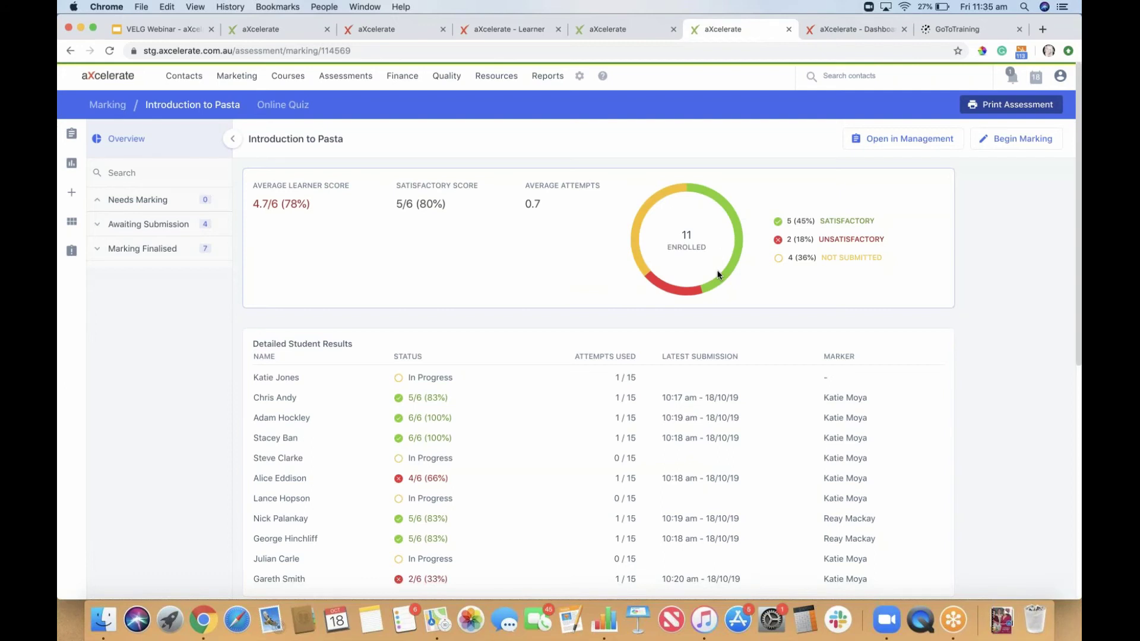
mouse_move(667, 288)
mouse_move(641, 221)
scroll(575, 292, down, 3)
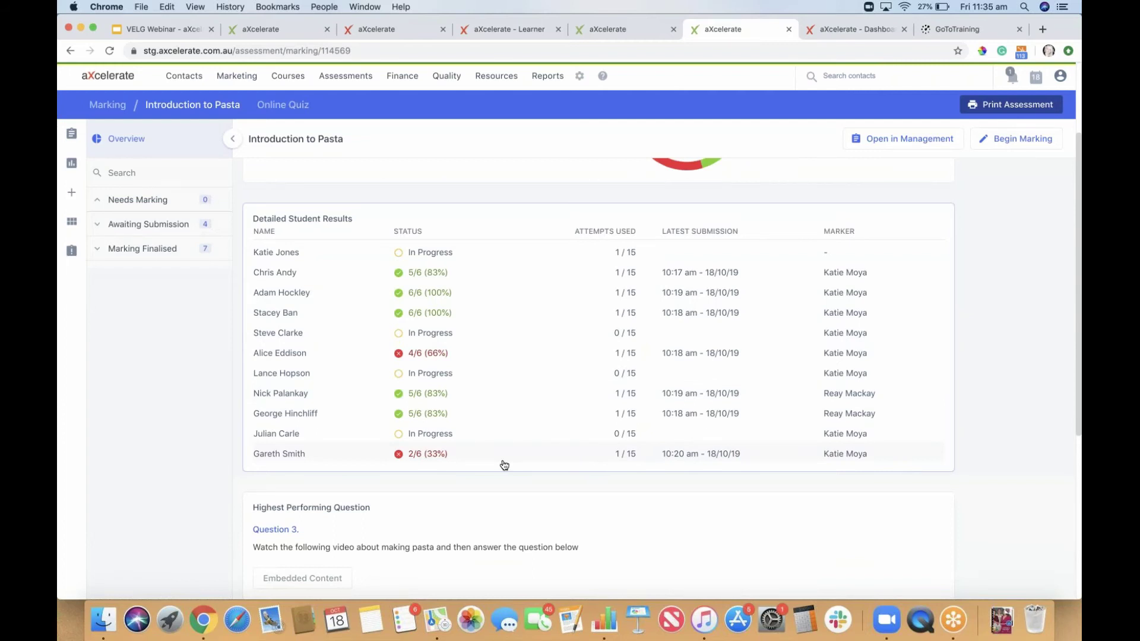
scroll(504, 464, down, 5)
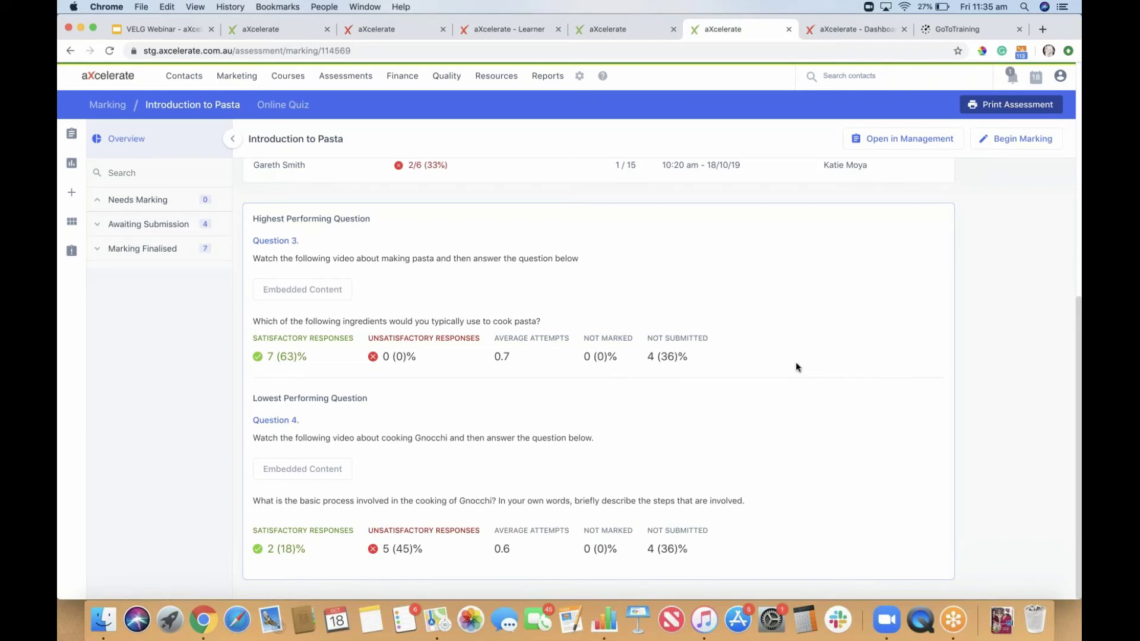
scroll(796, 364, up, 10)
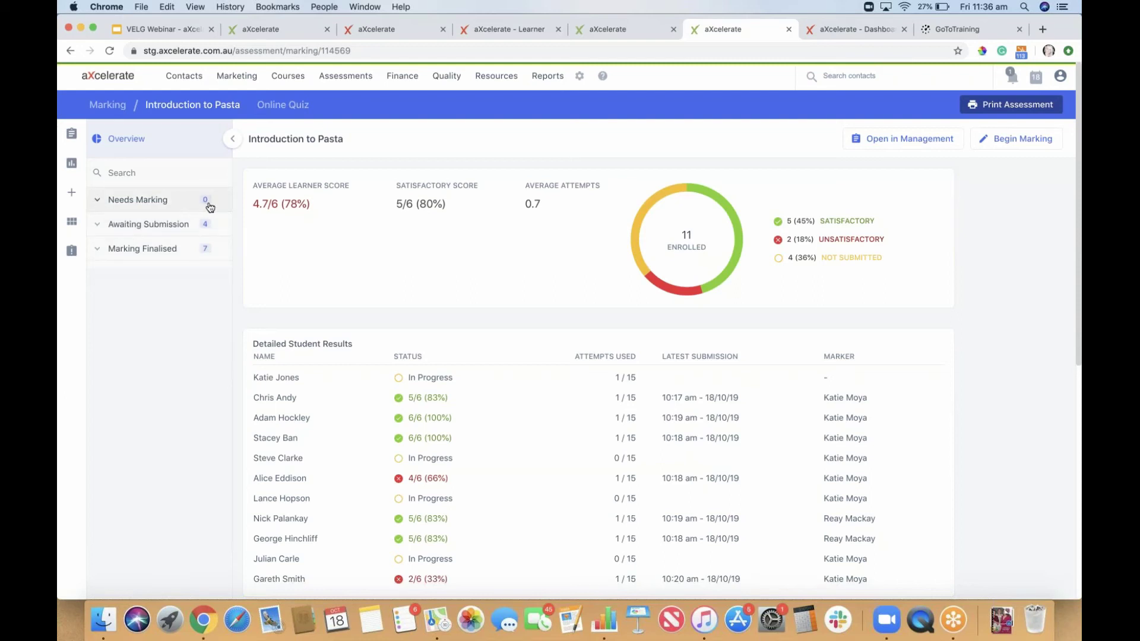
- Expand the Awaiting Submission and Marking Finalised groups and open the first finalised learner's attempt
click(98, 224)
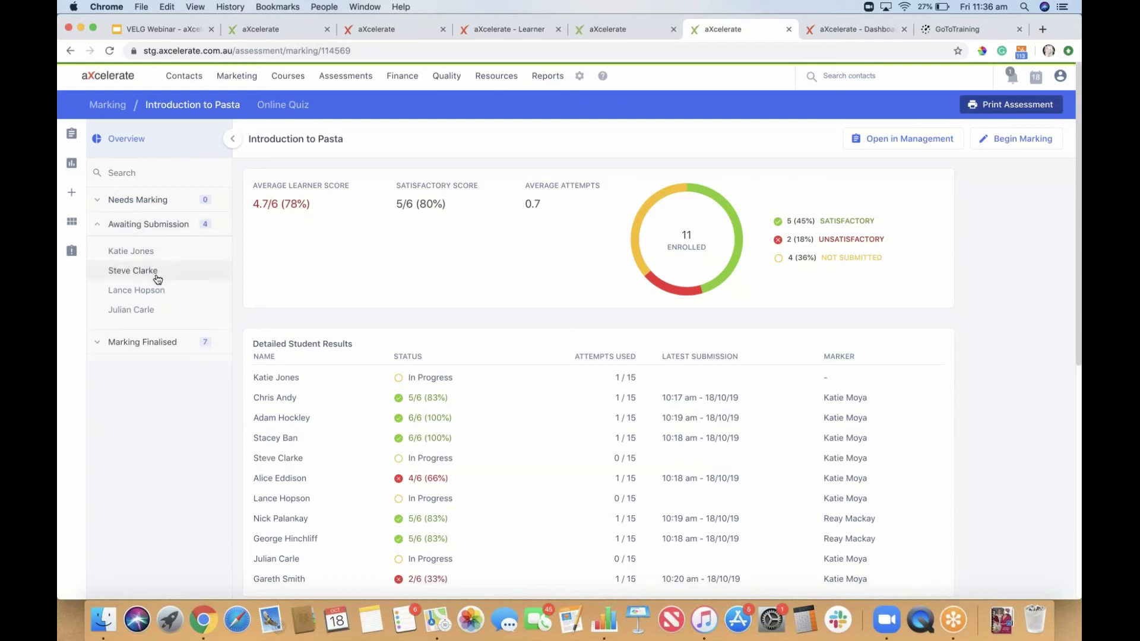
click(100, 343)
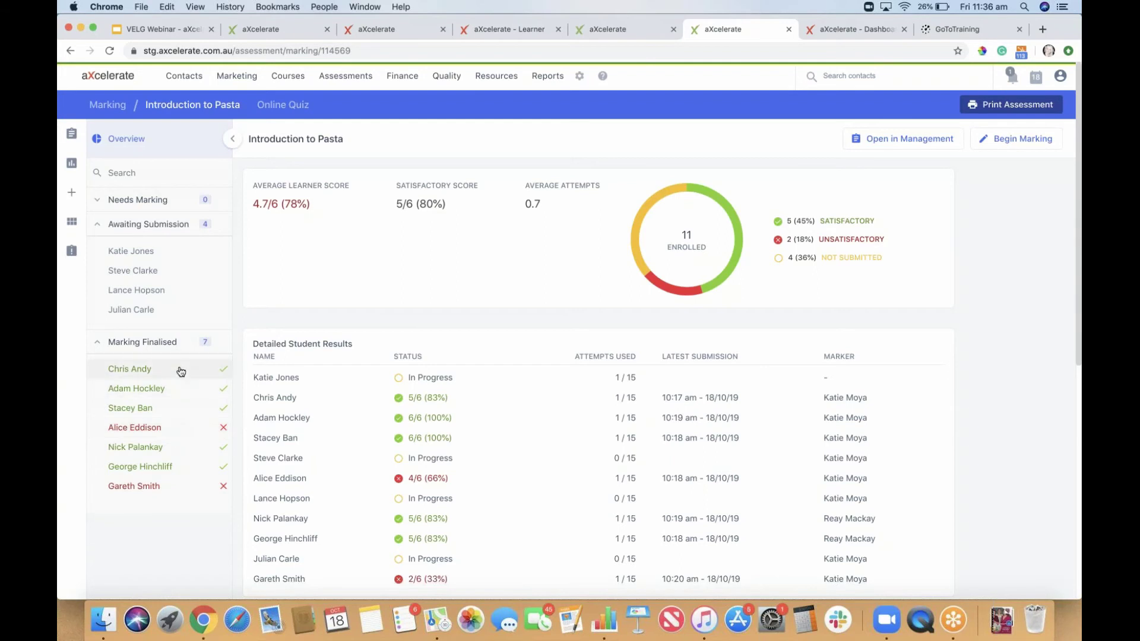
click(181, 372)
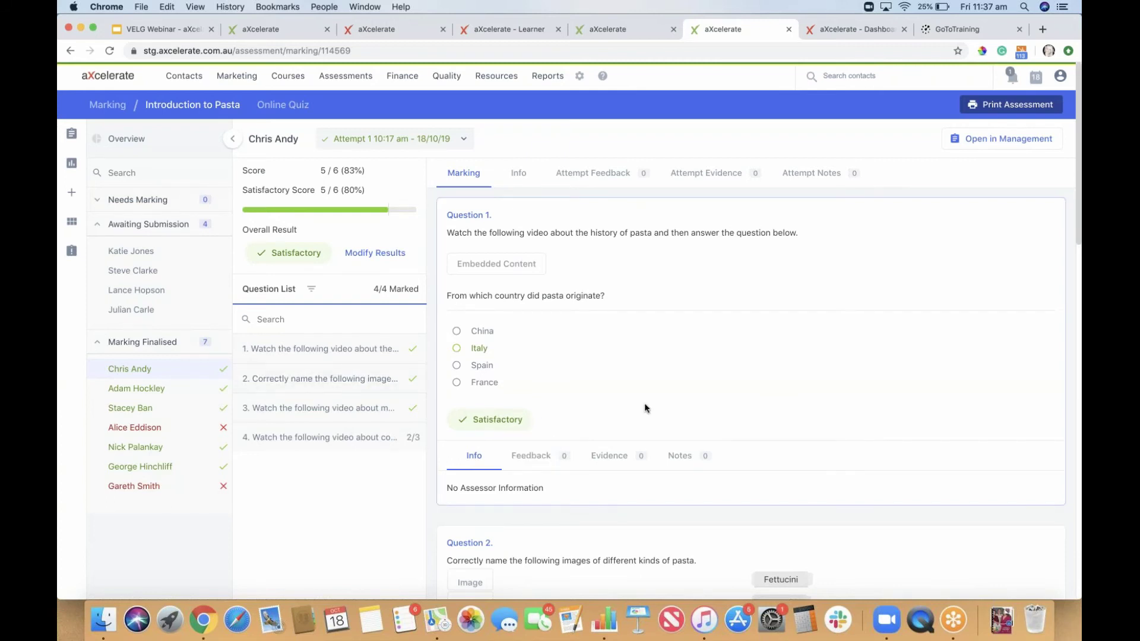
- Review the learner's marked answers to questions 1 and 2 and open the evidence entry for question 1
scroll(783, 413, down, 1)
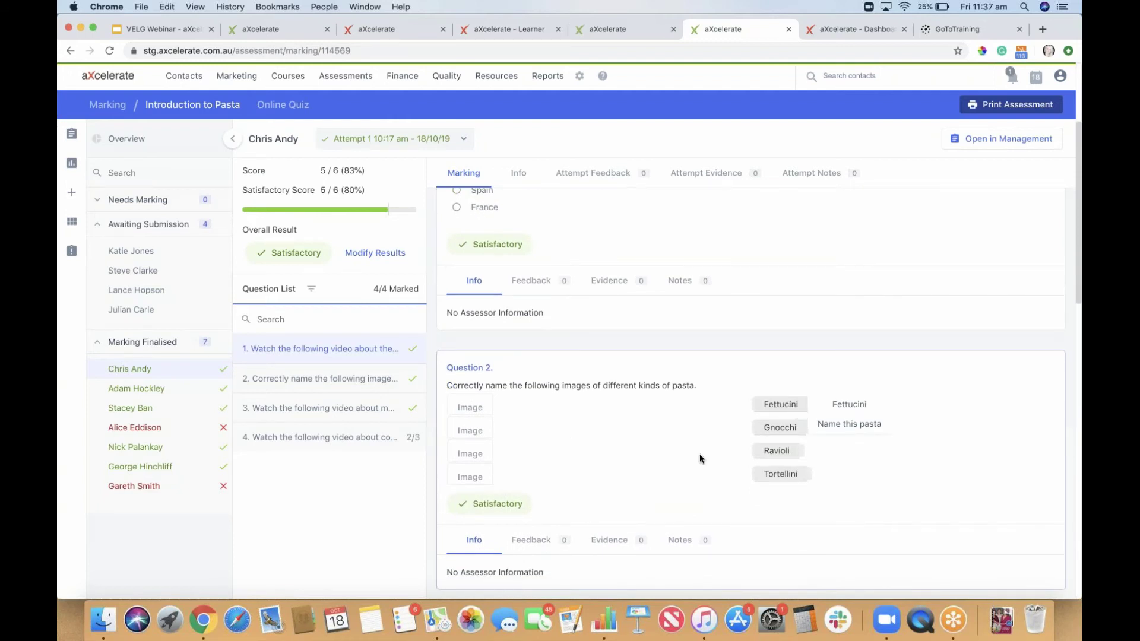
scroll(624, 463, down, 1)
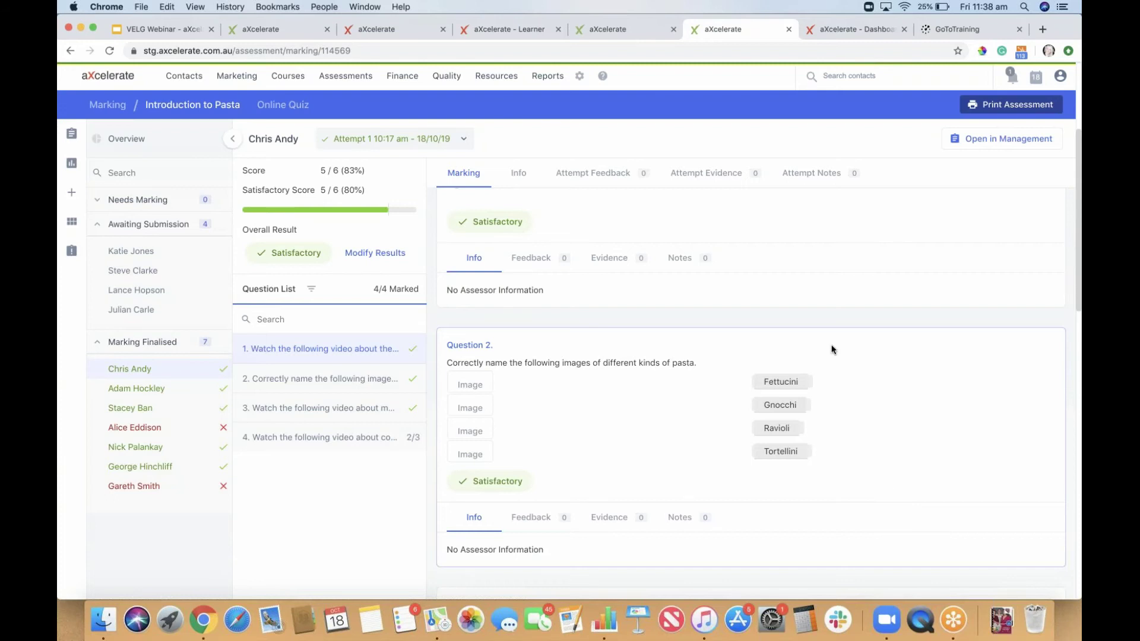
scroll(831, 344, up, 5)
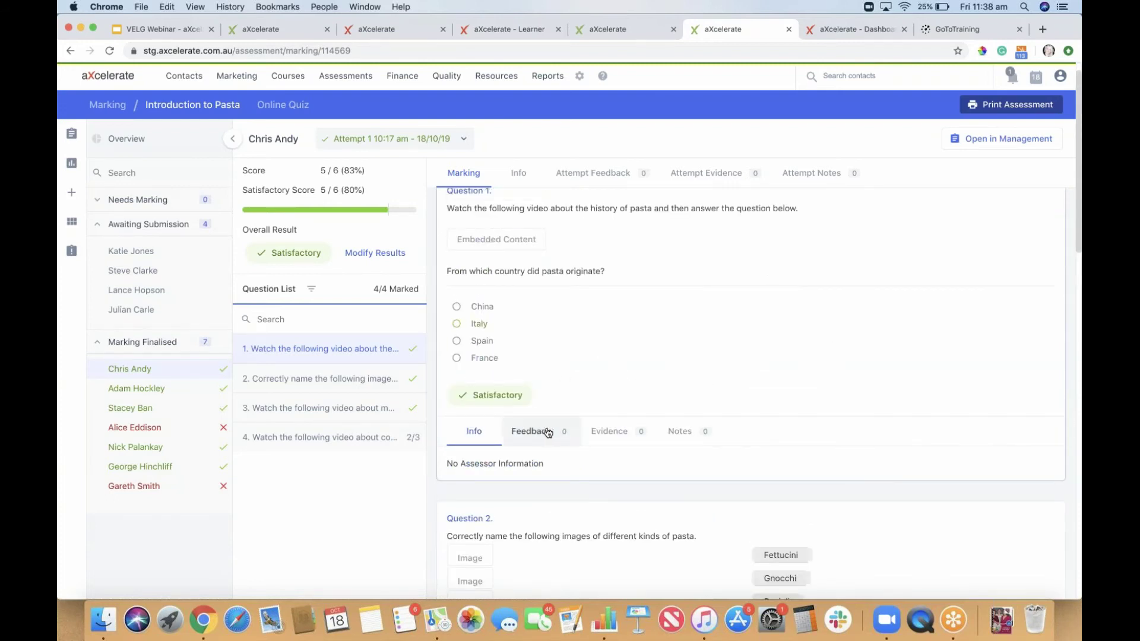
click(620, 438)
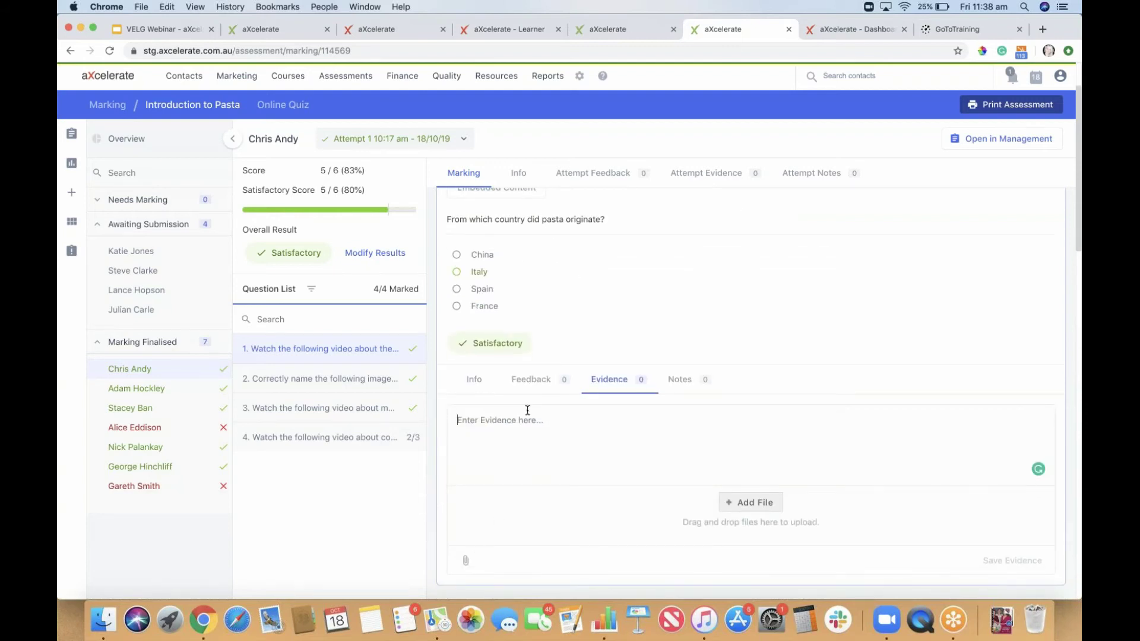
- Review the feedback area for question 1 and the attempt's overall feedback and internal notes areas
click(534, 383)
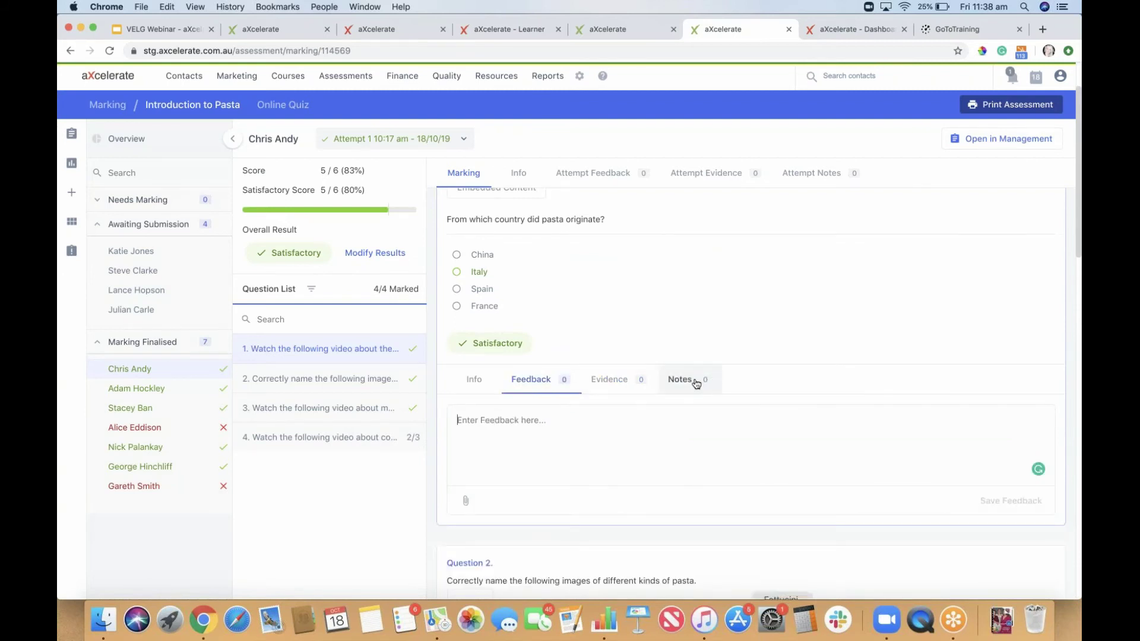
scroll(695, 384, up, 2)
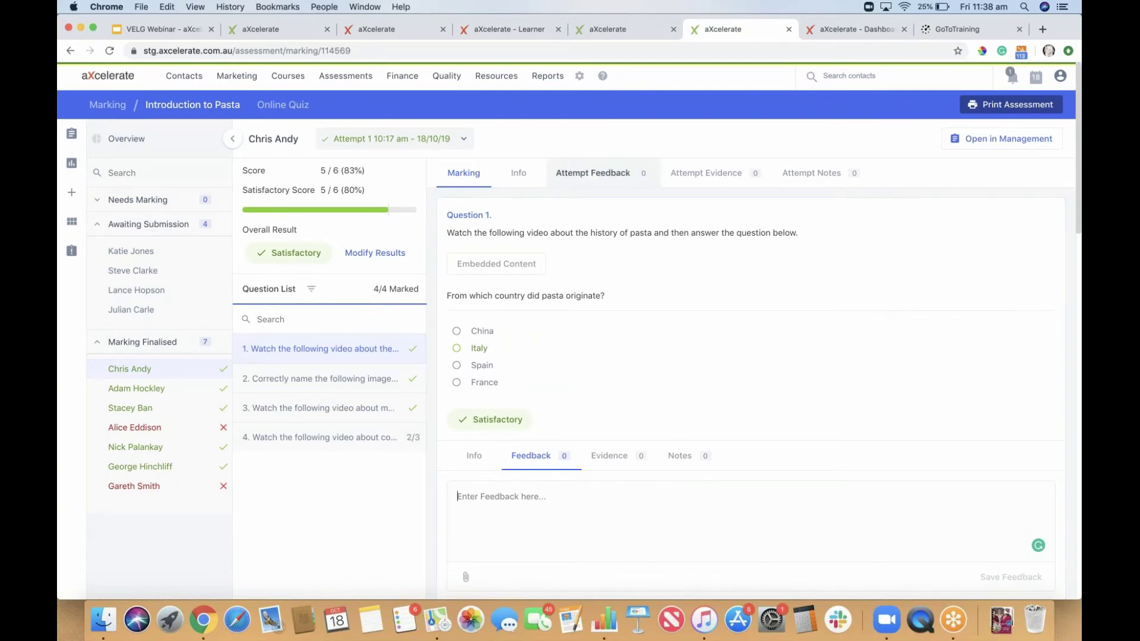
click(592, 173)
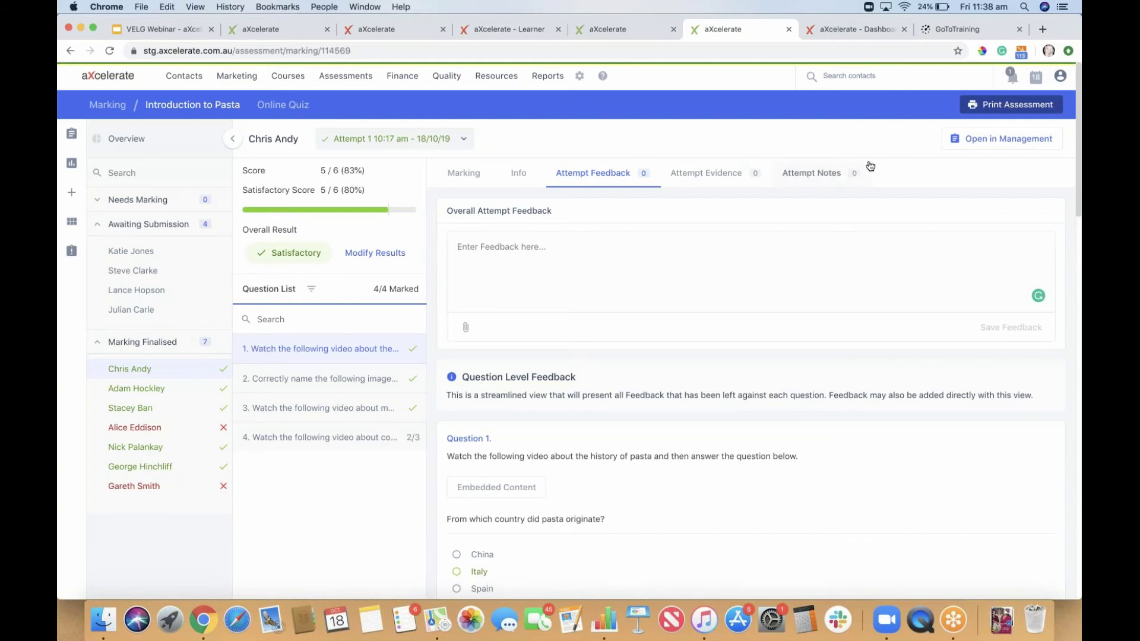
click(799, 177)
click(457, 246)
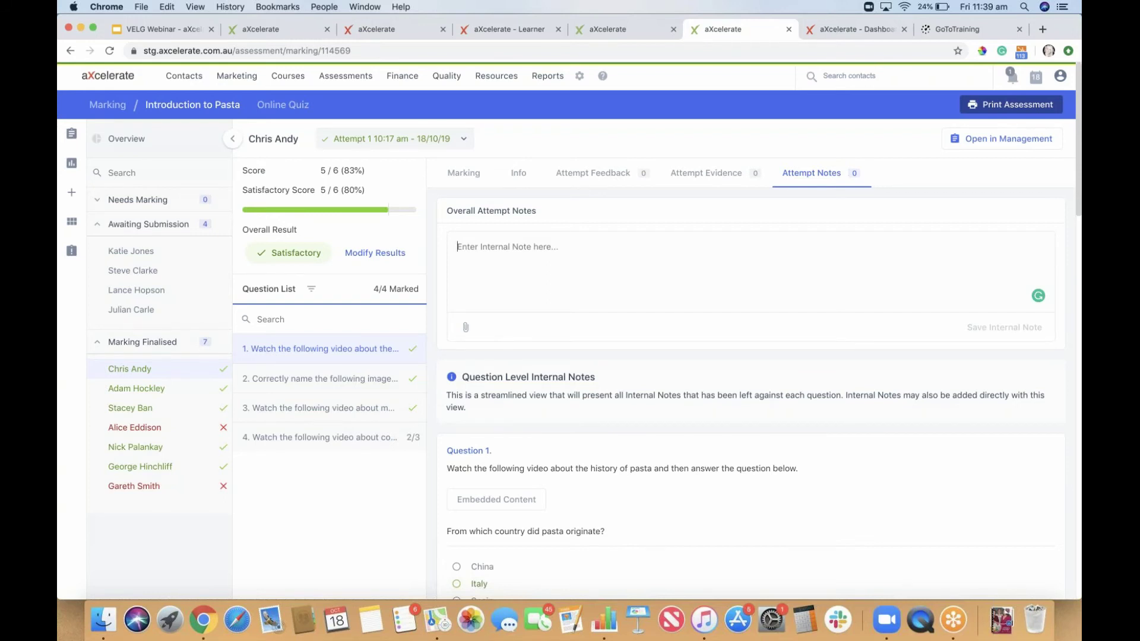
- Switch to the webinar deck in Google Slides and go from the Assessment Management slide to the Reporting and Analytics slide
click(177, 30)
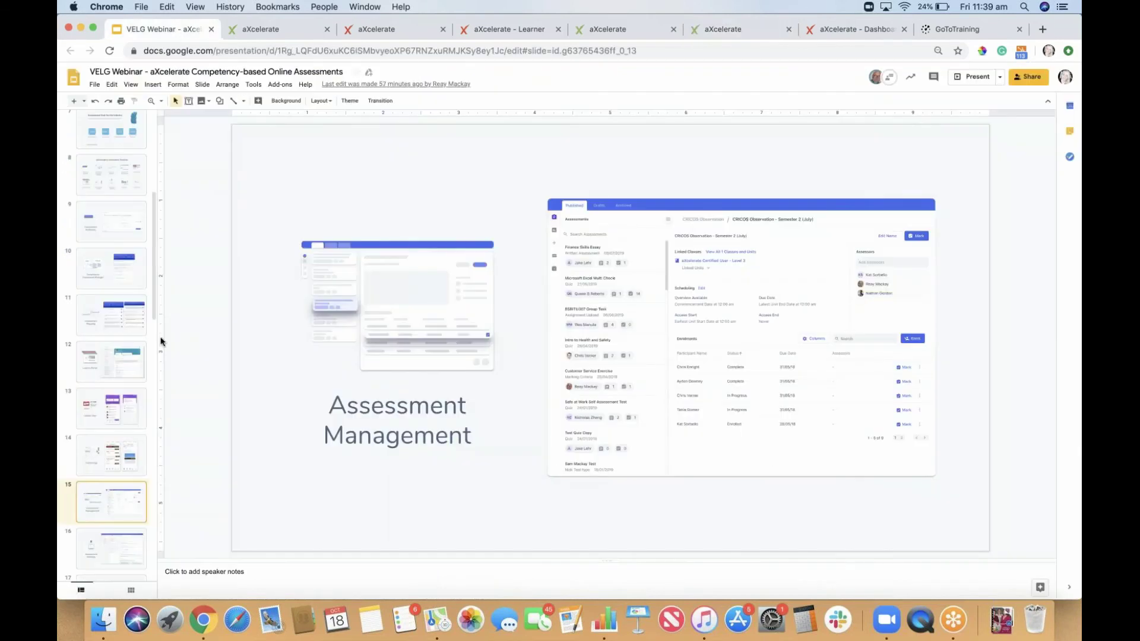
scroll(139, 355, down, 3)
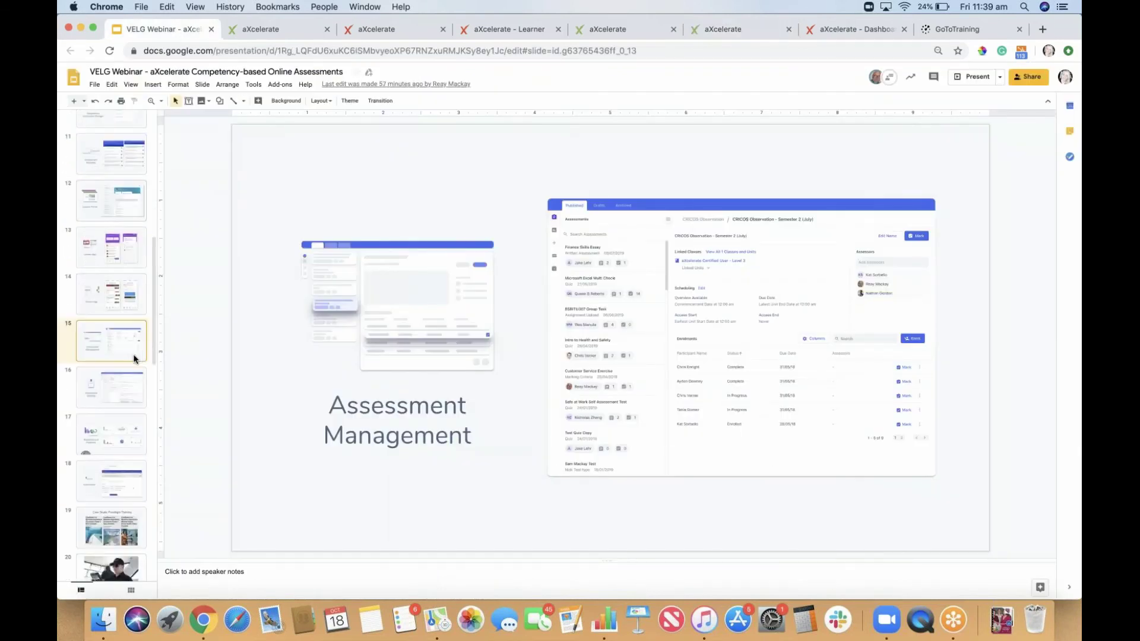
click(117, 381)
scroll(113, 398, down, 1)
click(108, 410)
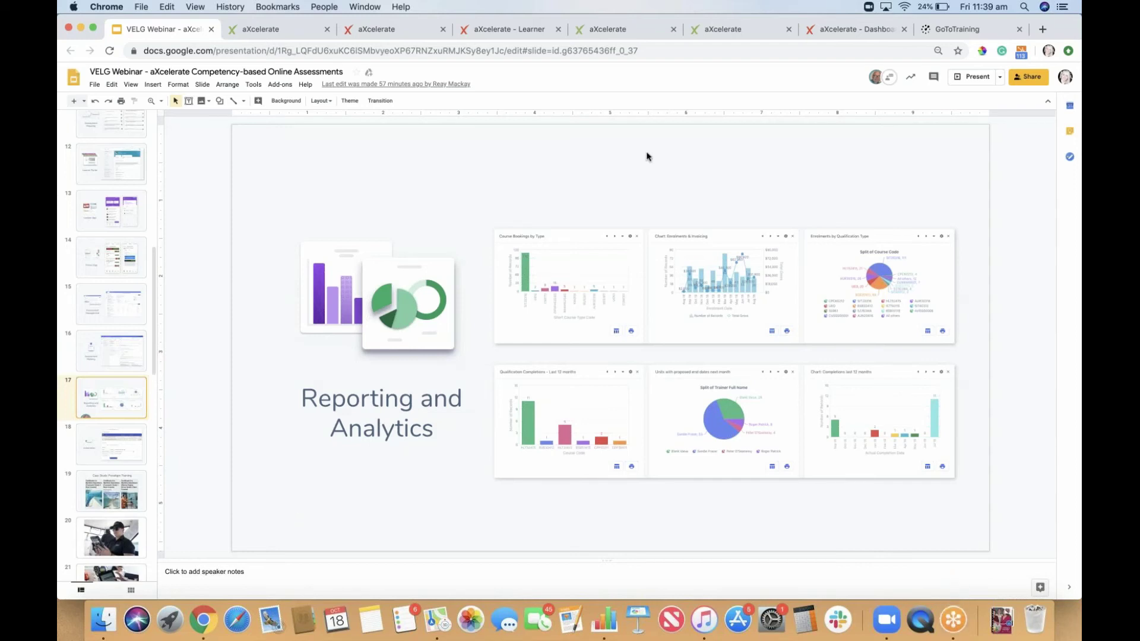
- Switch to the aXcelerate dashboard and open the RIISAM203D Use Hand and Power Tools assessment from Online Assessments for marking
click(847, 32)
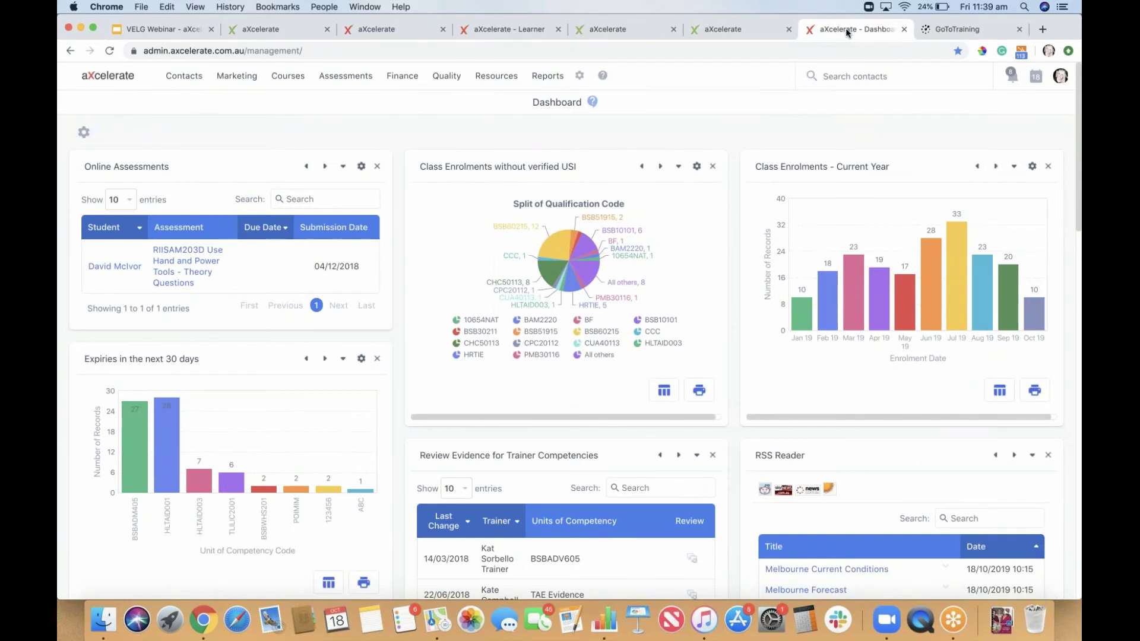
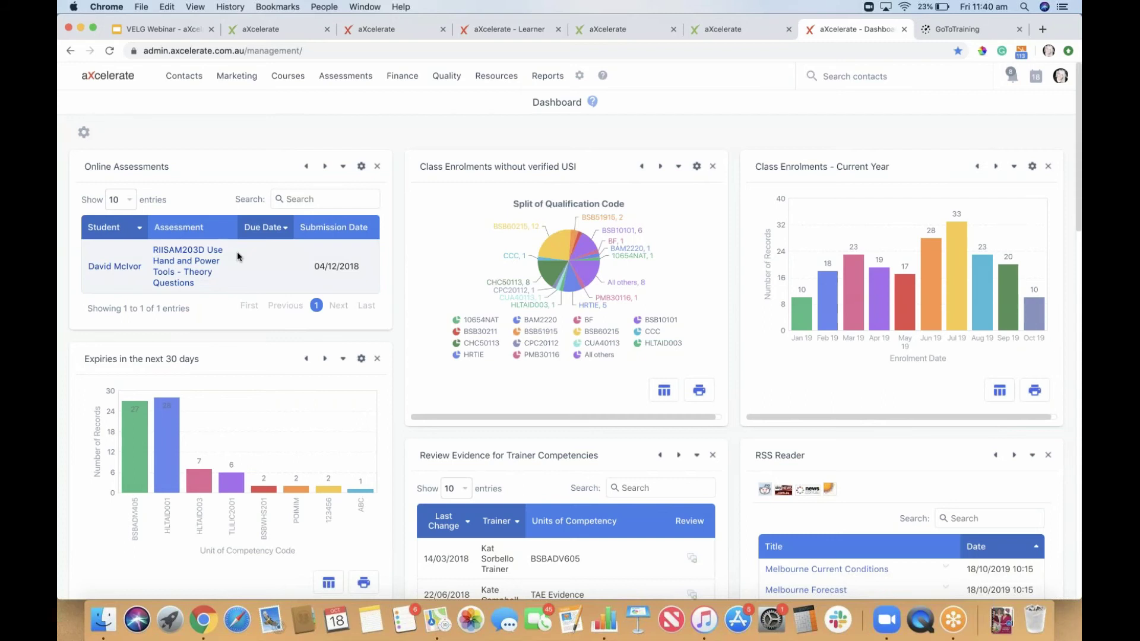
click(183, 263)
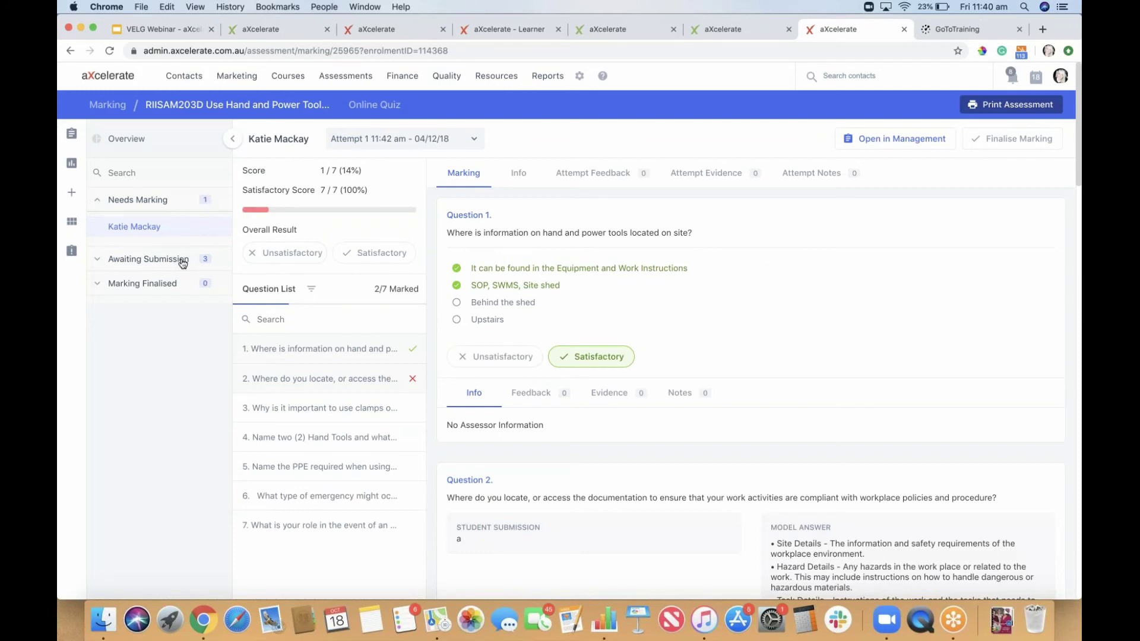
- Return to the Google Slides deck, present it from the Automation slide, and advance past the Paradigm Training case study to the photo slide
click(136, 31)
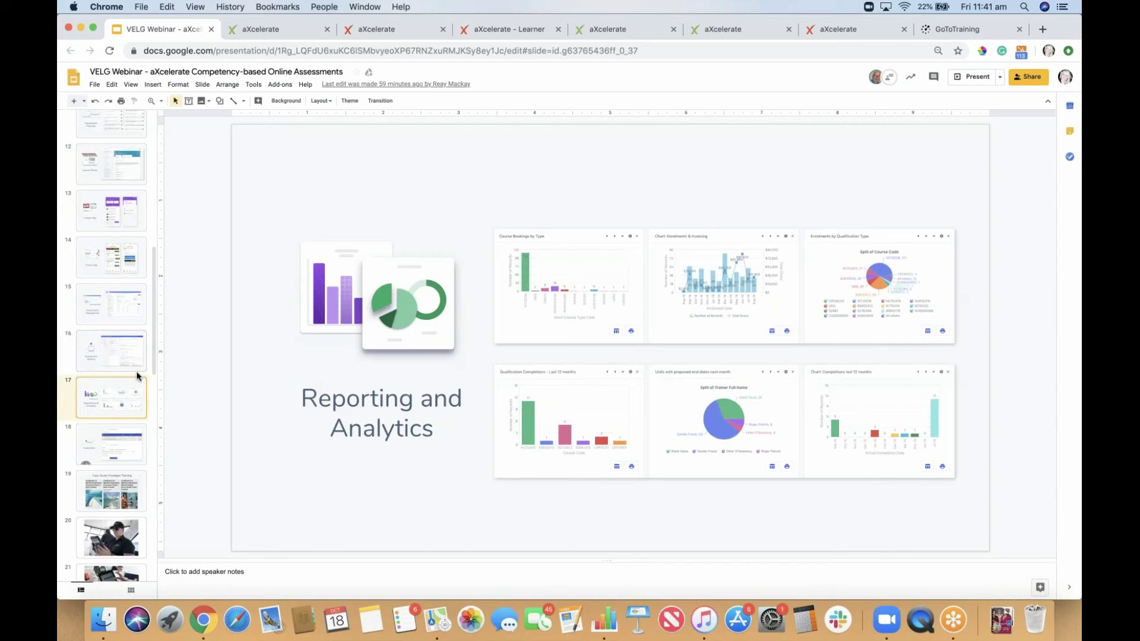
click(123, 447)
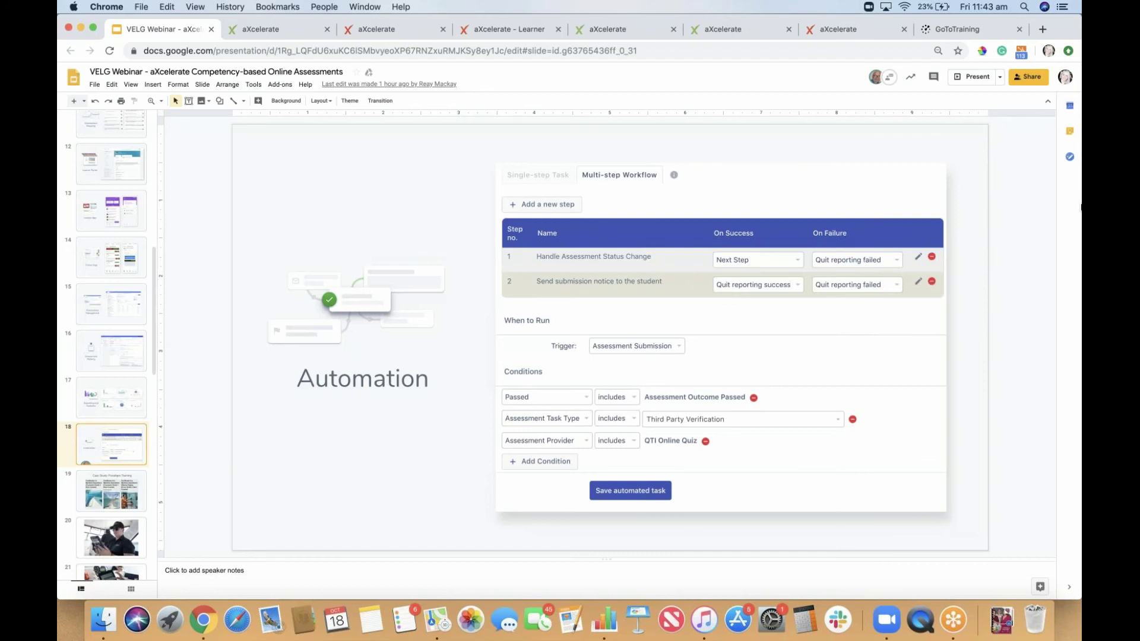
click(975, 78)
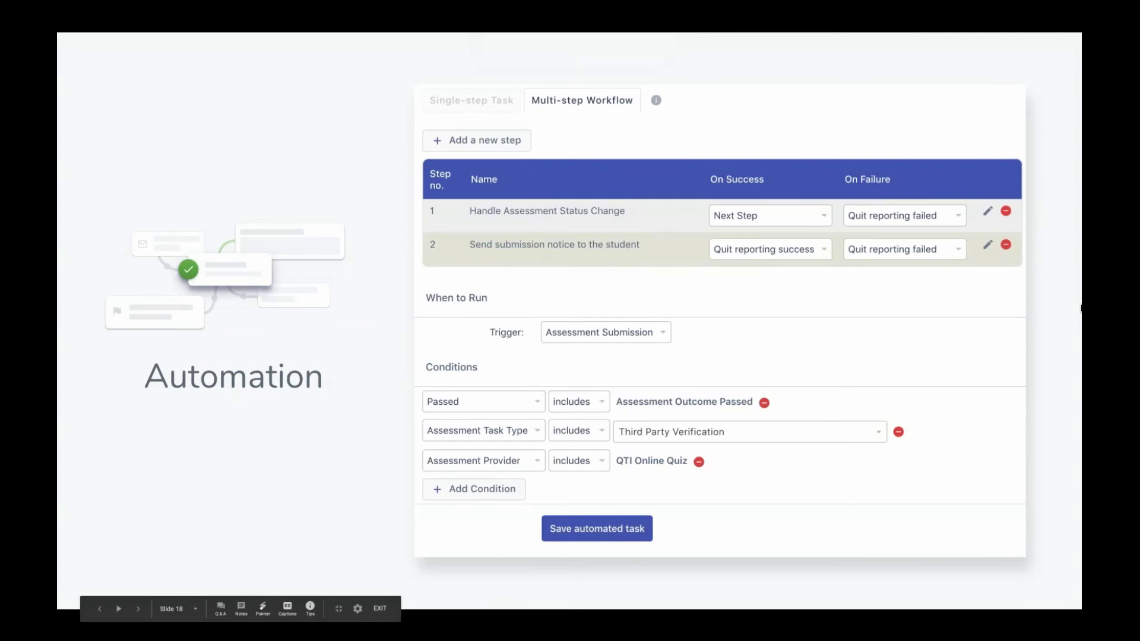
key(Right)
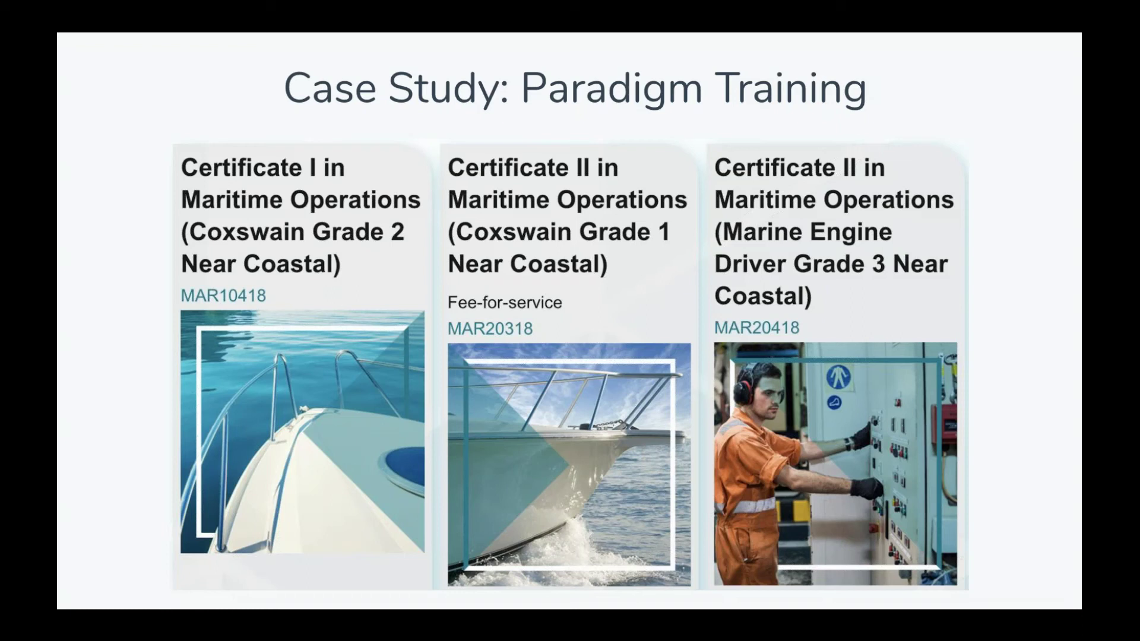
key(Right)
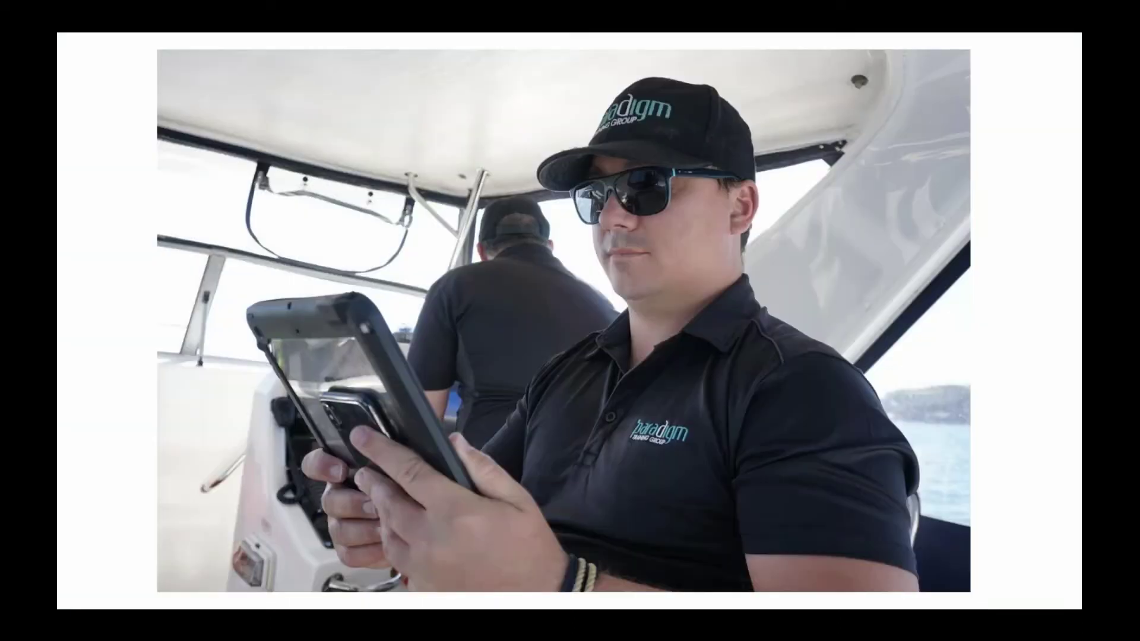